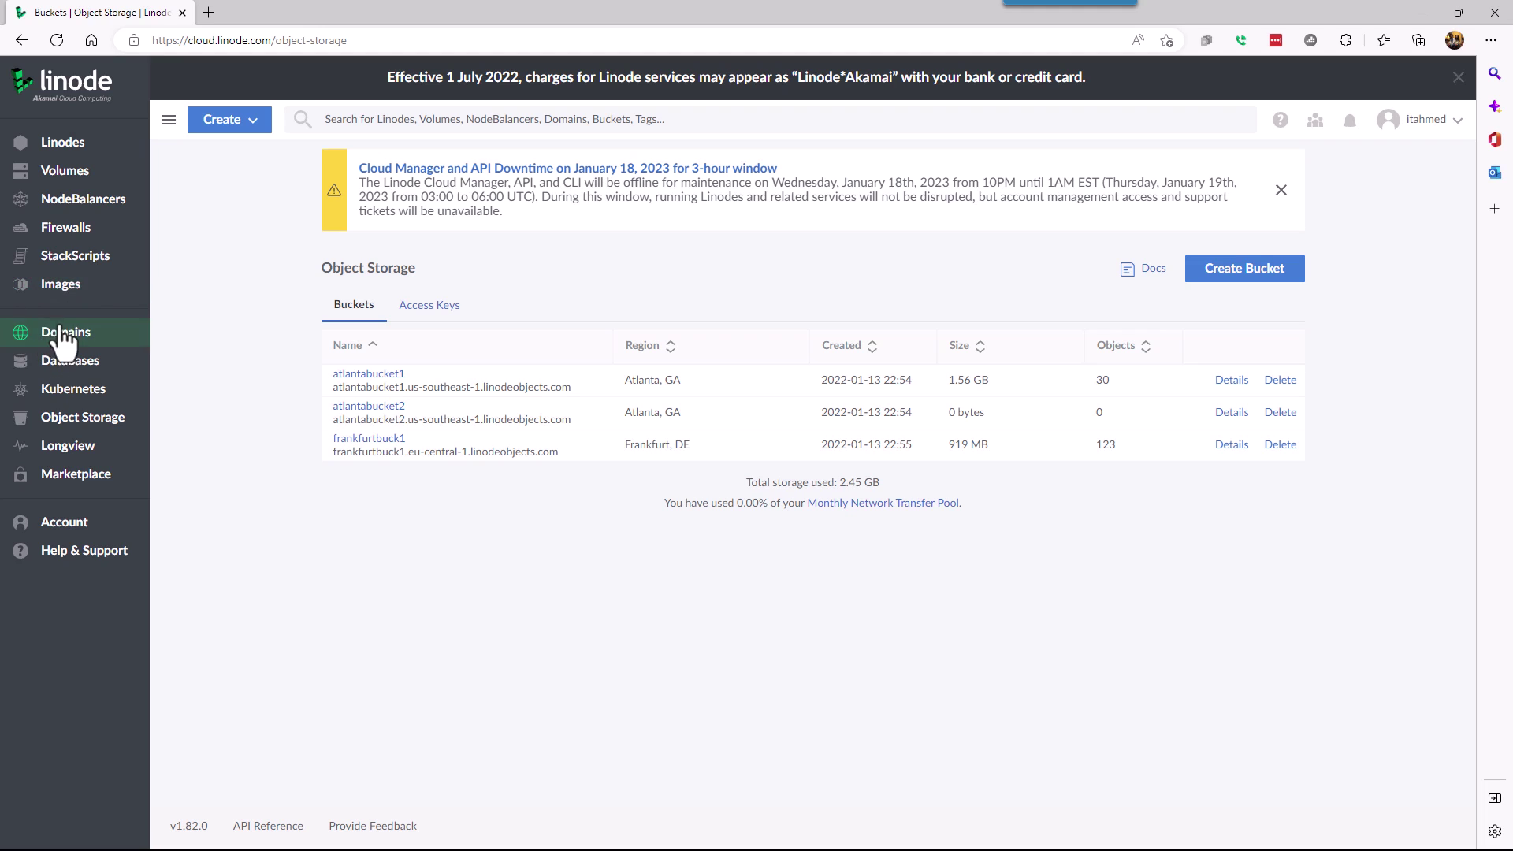
# - From the Object Storage bucket list, bring up the Create Bucket form
pyautogui.click(74, 419)
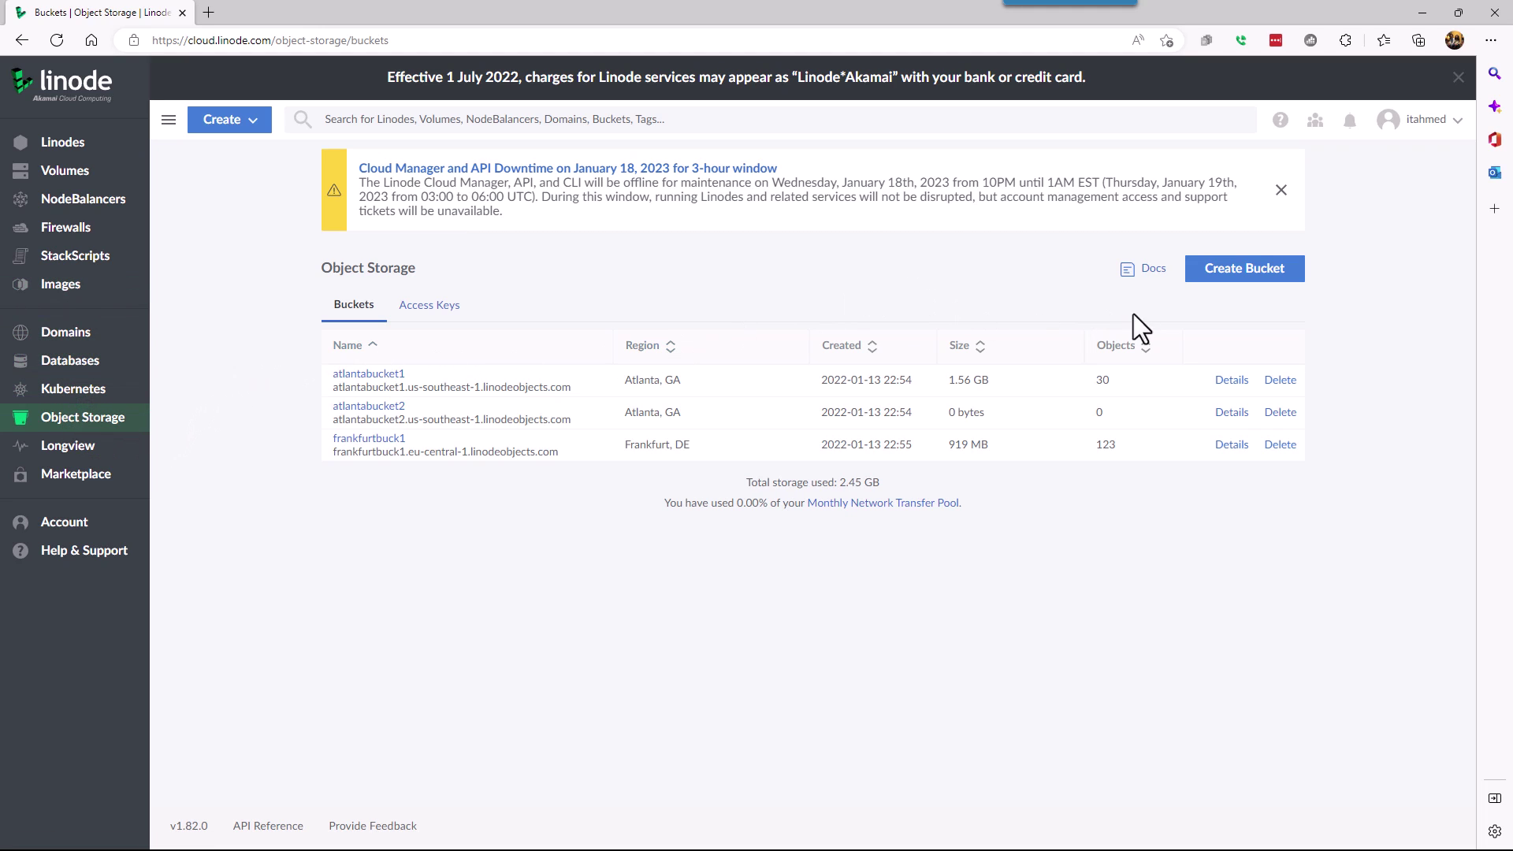
pyautogui.click(1232, 273)
# - Create a bucket labelled gsdemobucket1 in the Newark, NJ region
pyautogui.click(1211, 156)
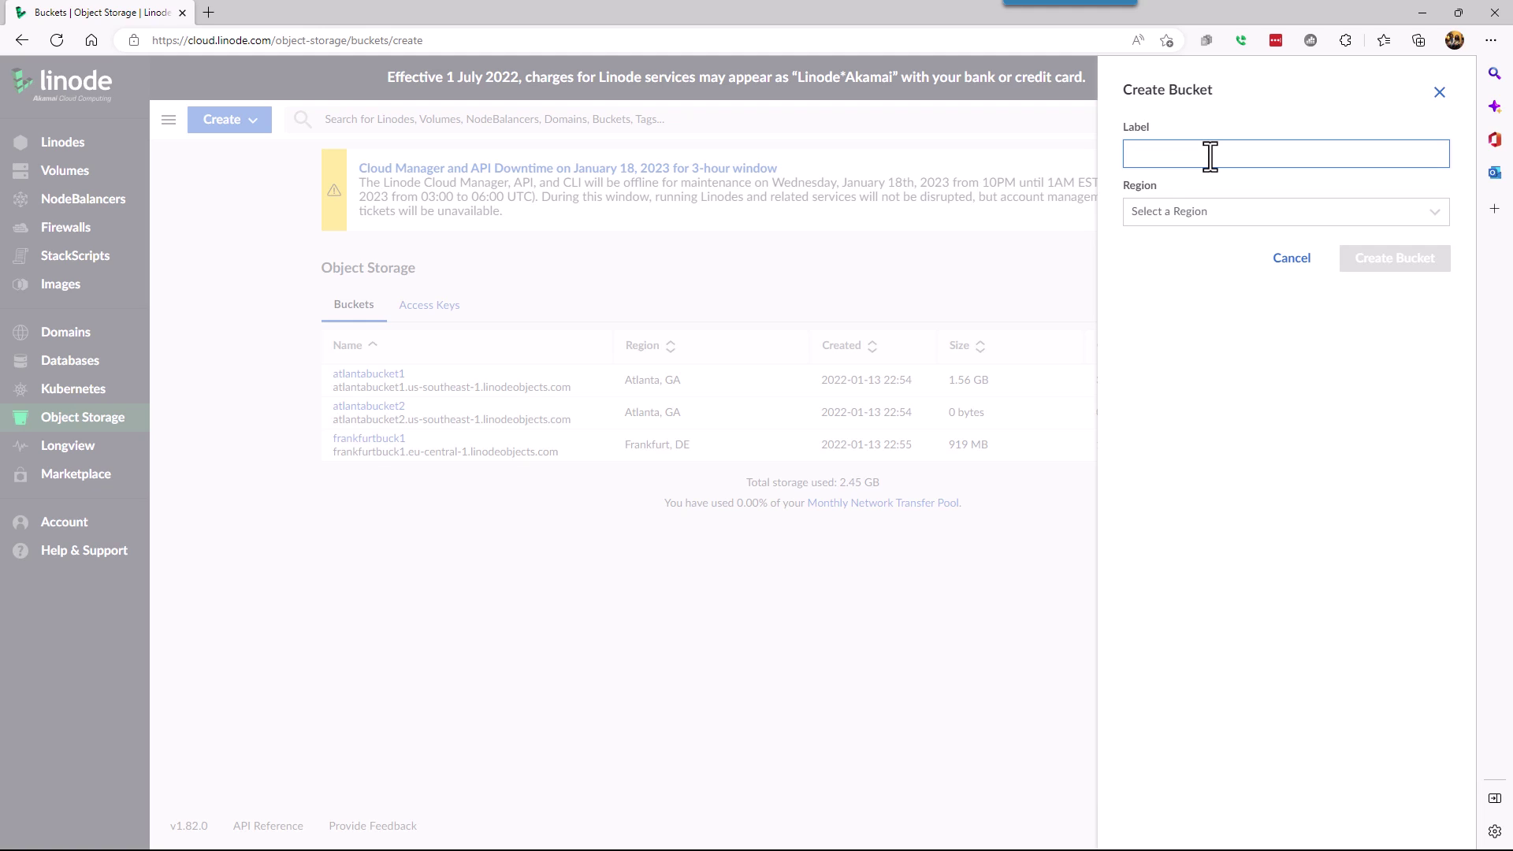
pyautogui.write('gsdemobucket1')
pyautogui.click(1199, 214)
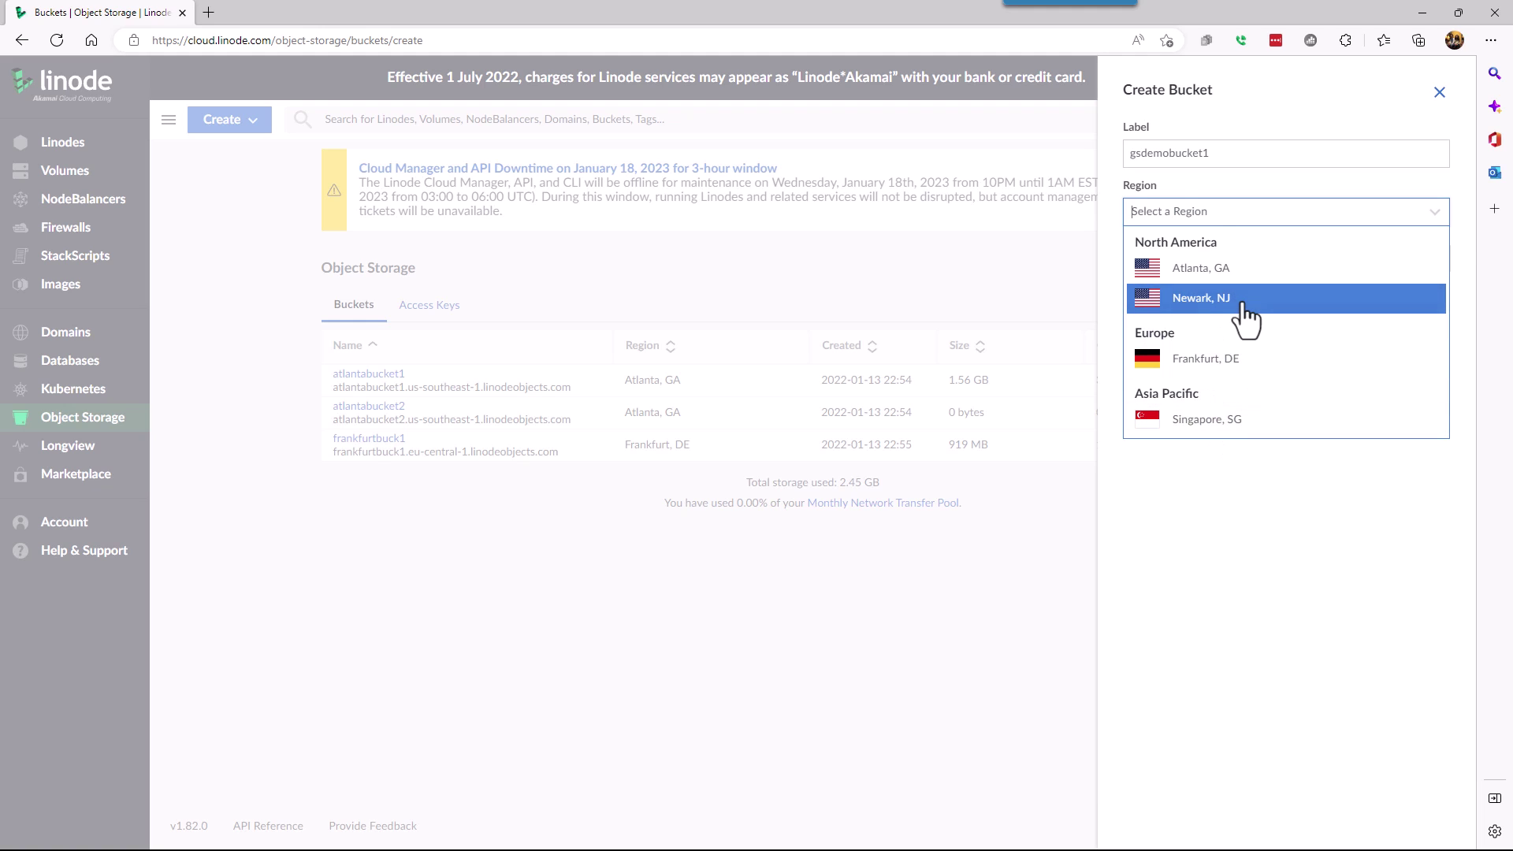
pyautogui.click(1245, 307)
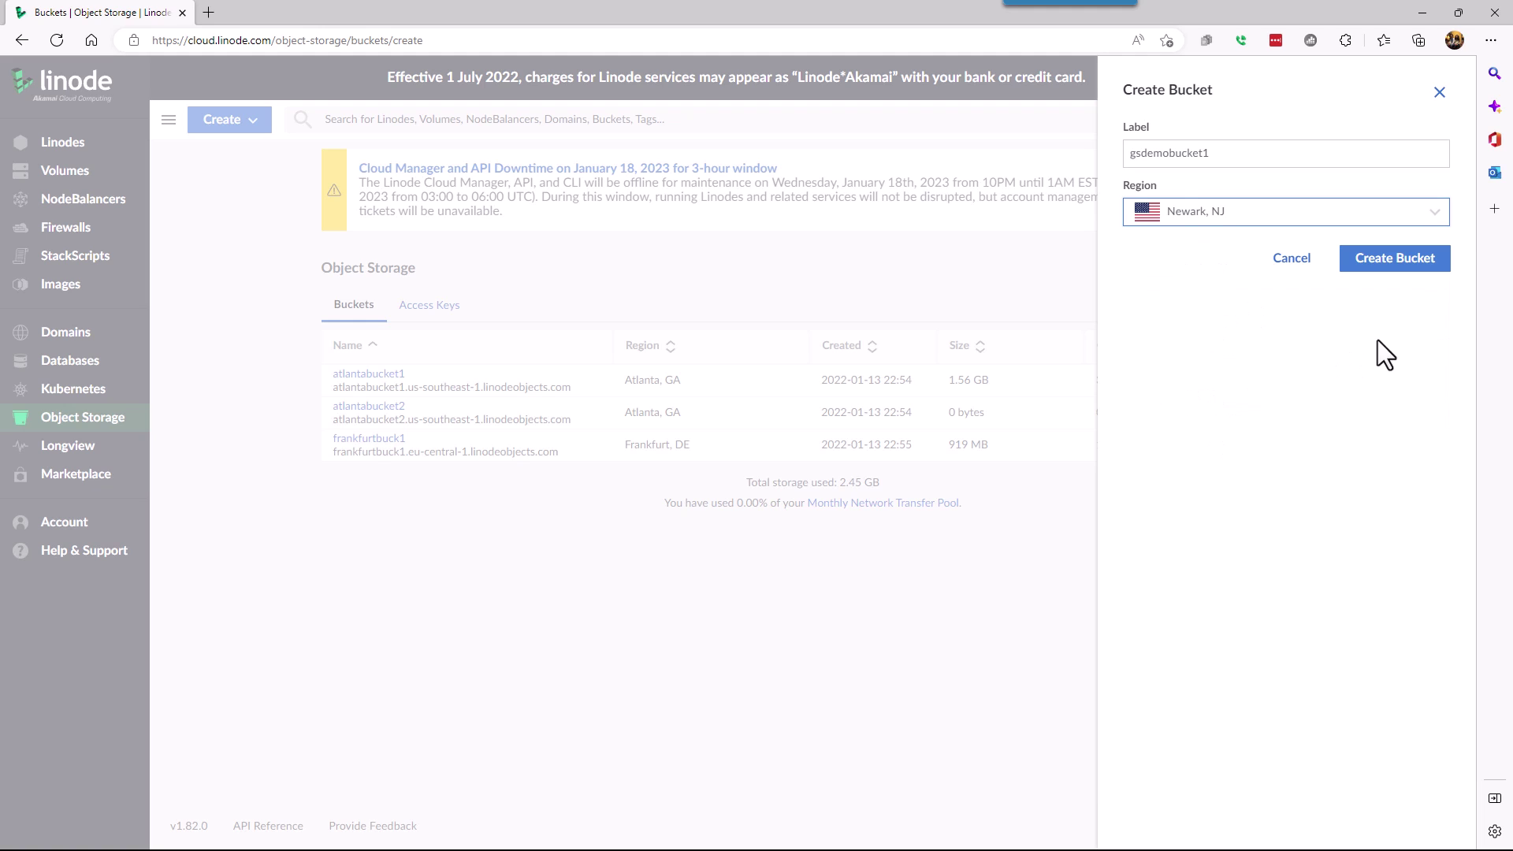
pyautogui.click(1407, 264)
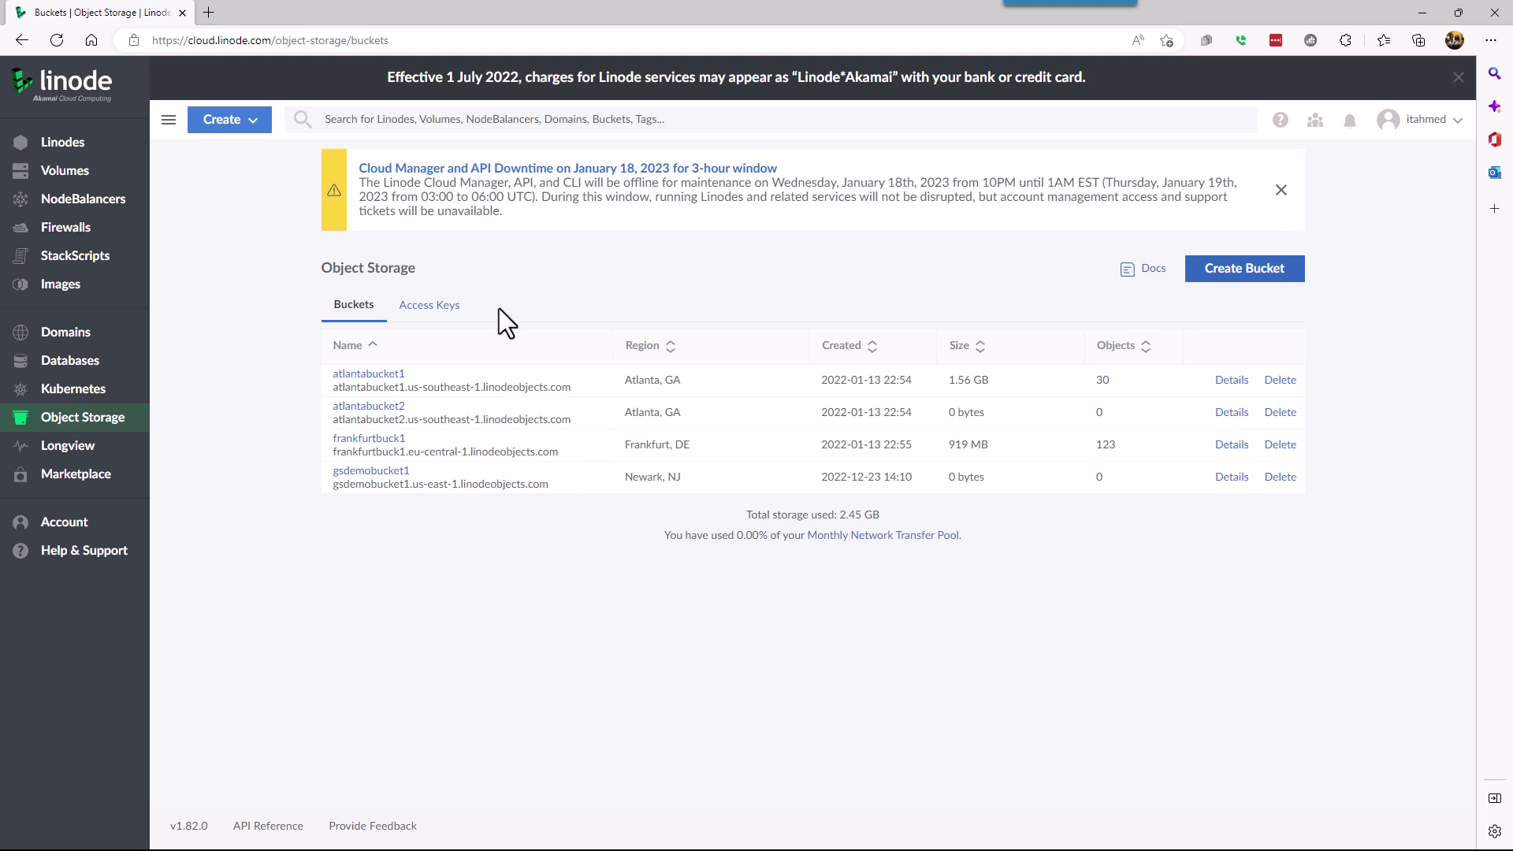
# - Create an access key labelled linodegscopy with Limited Access left off
pyautogui.click(451, 311)
pyautogui.click(1253, 272)
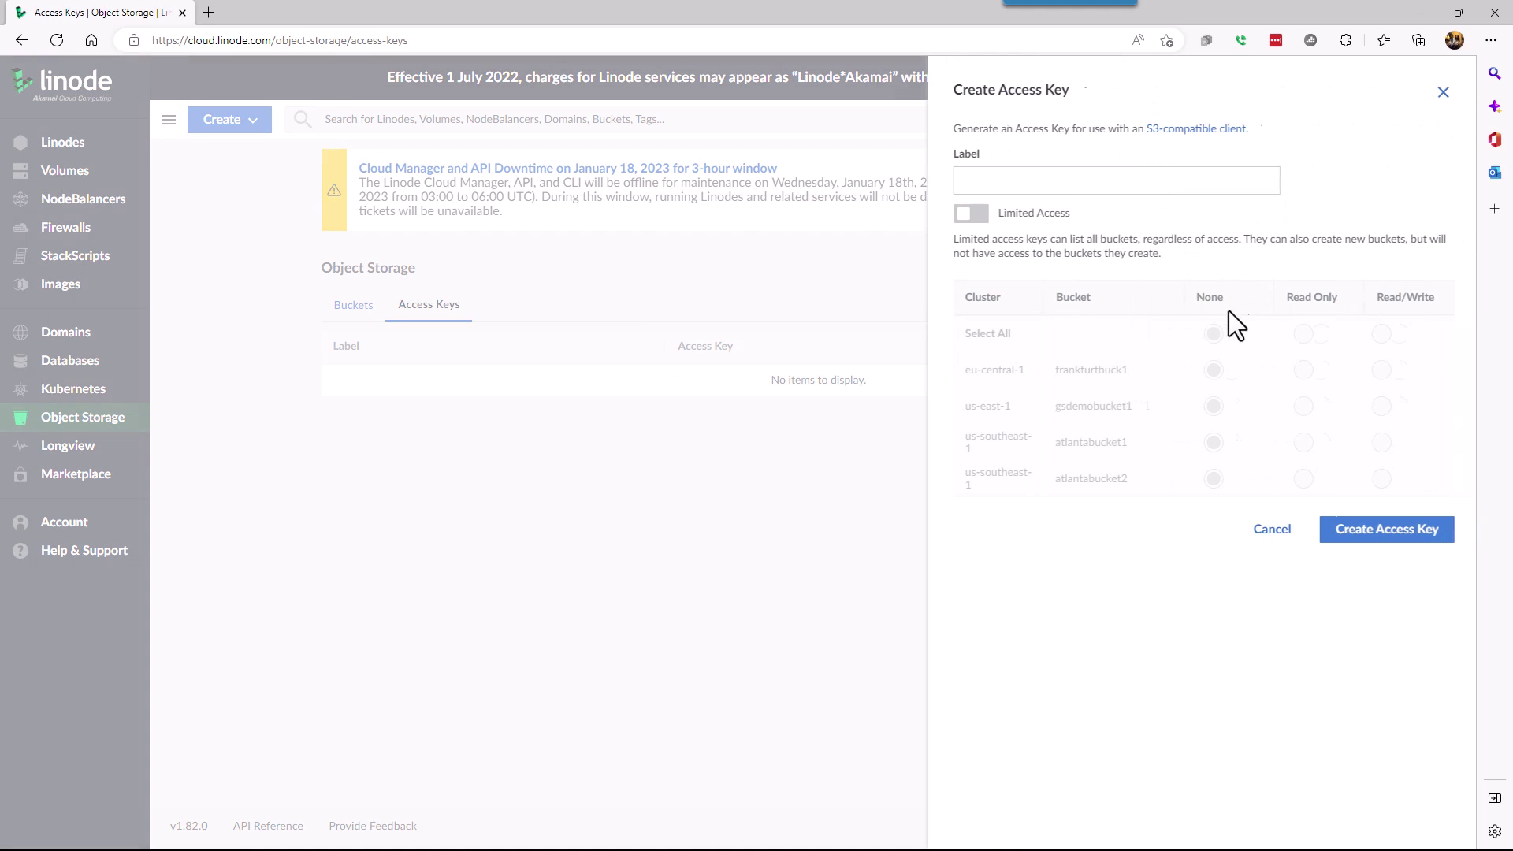
pyautogui.click(1051, 182)
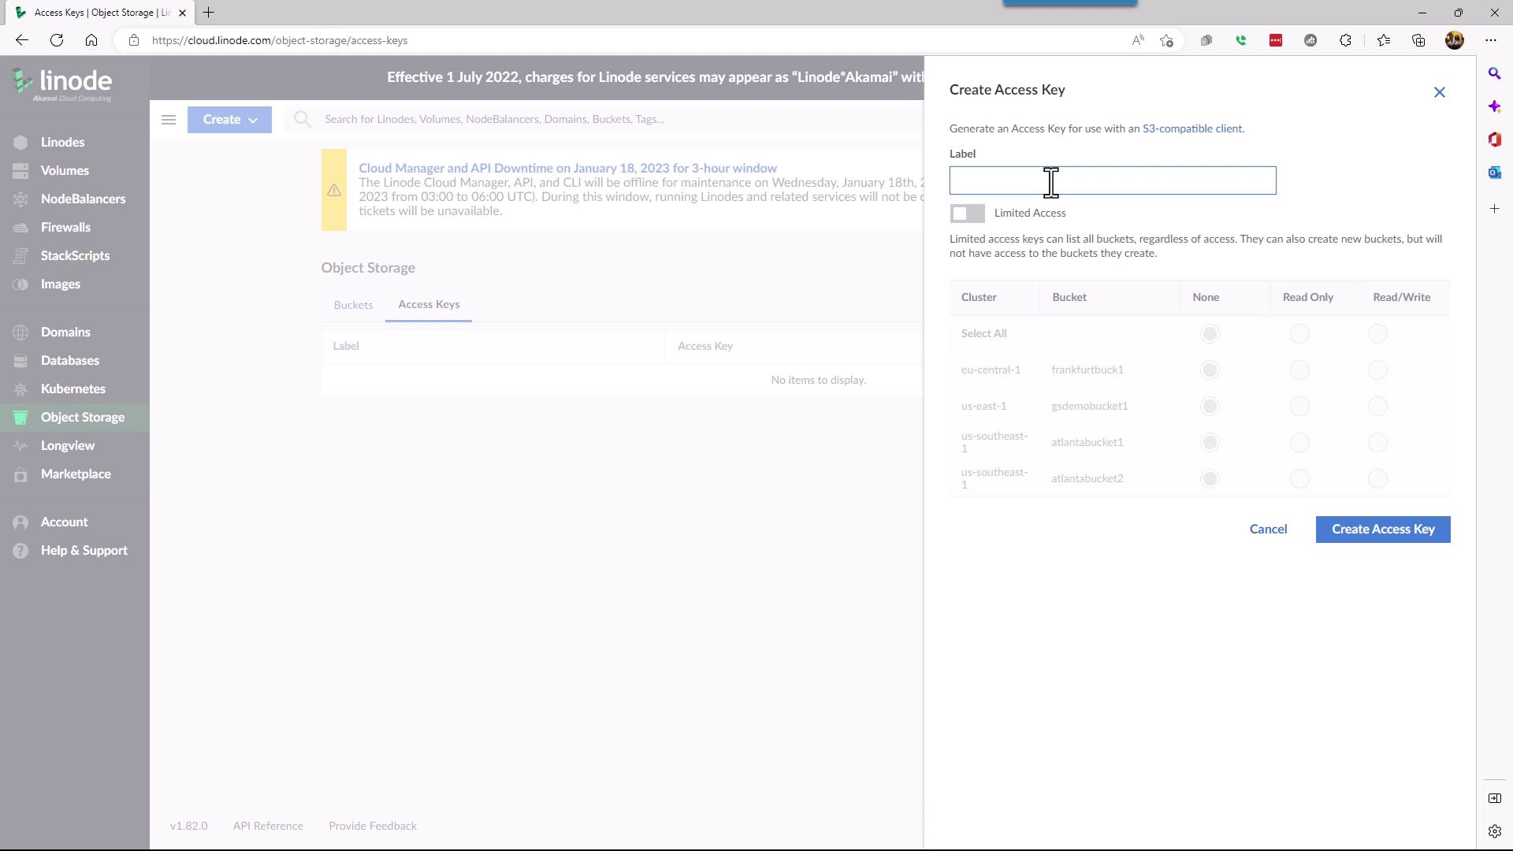
pyautogui.write('acce')
pyautogui.press('BackSpace')
pyautogui.press('BackSpace')
pyautogui.press('BackSpace')
pyautogui.write('linodegscopy')
pyautogui.click(967, 213)
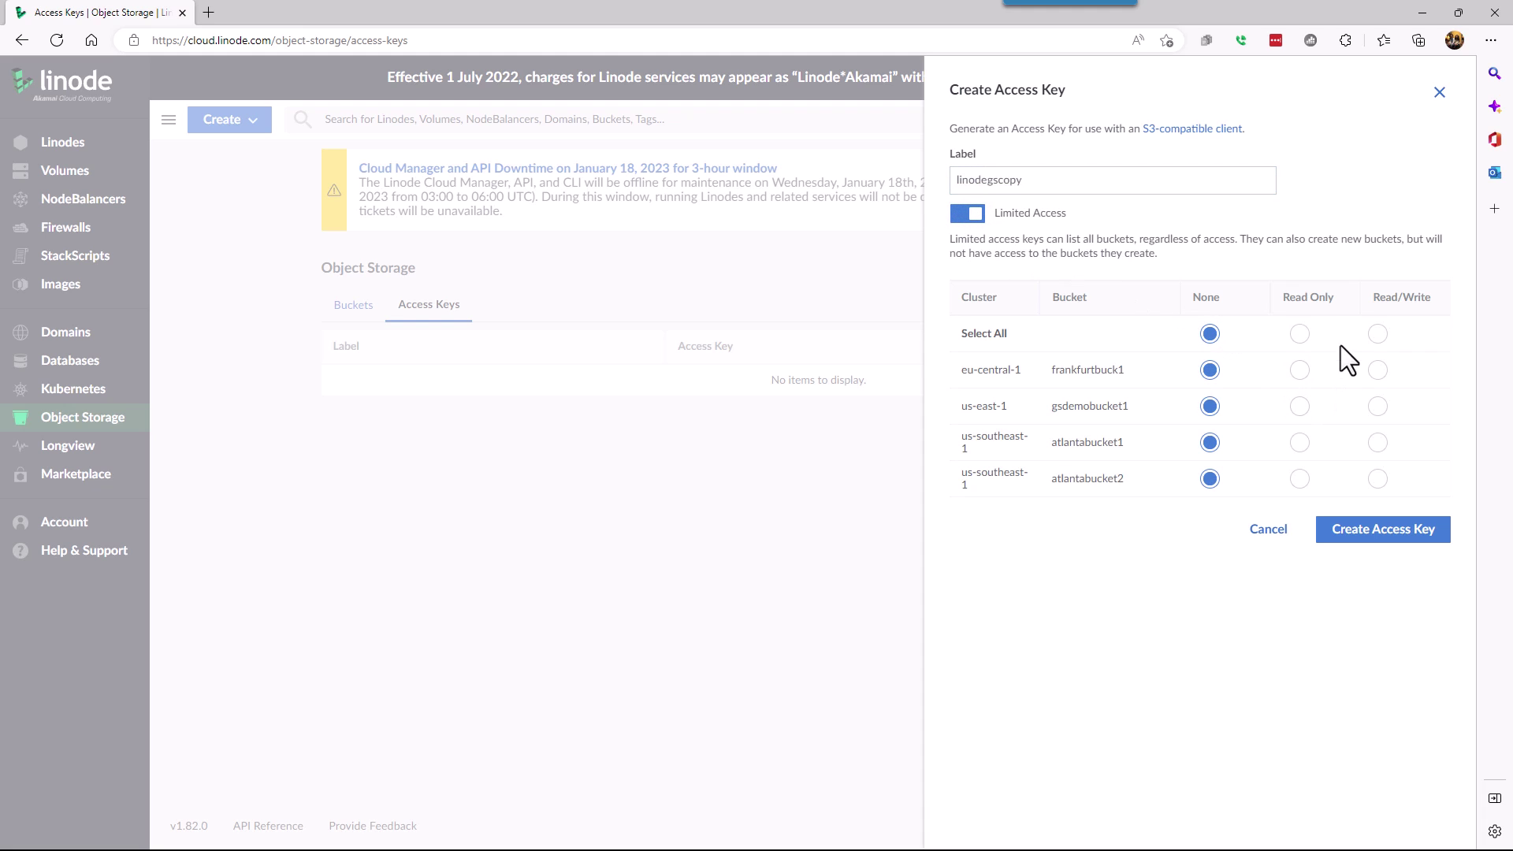
pyautogui.click(975, 218)
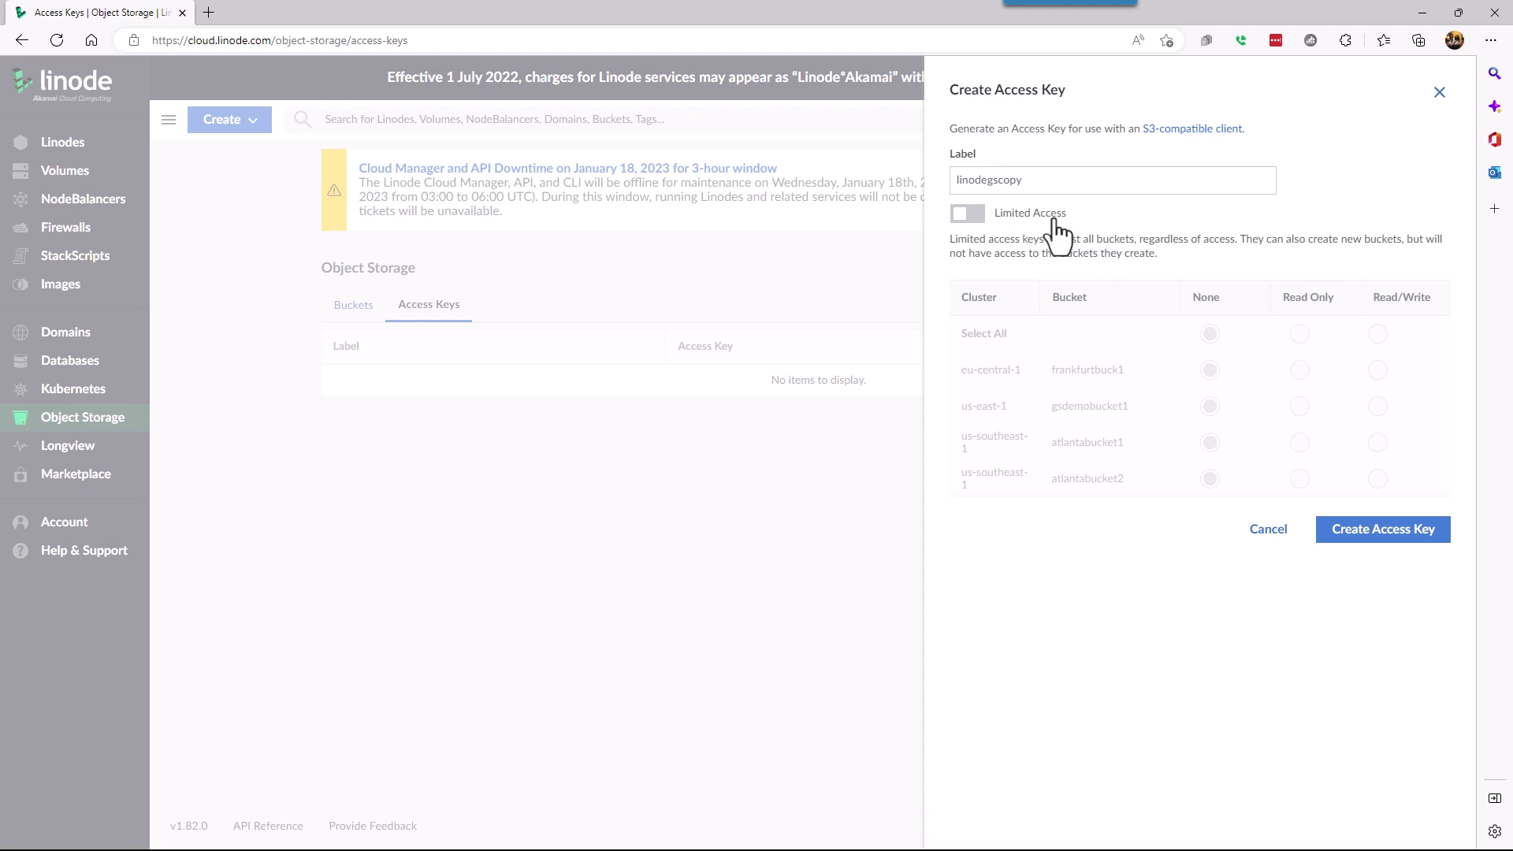
pyautogui.click(1394, 534)
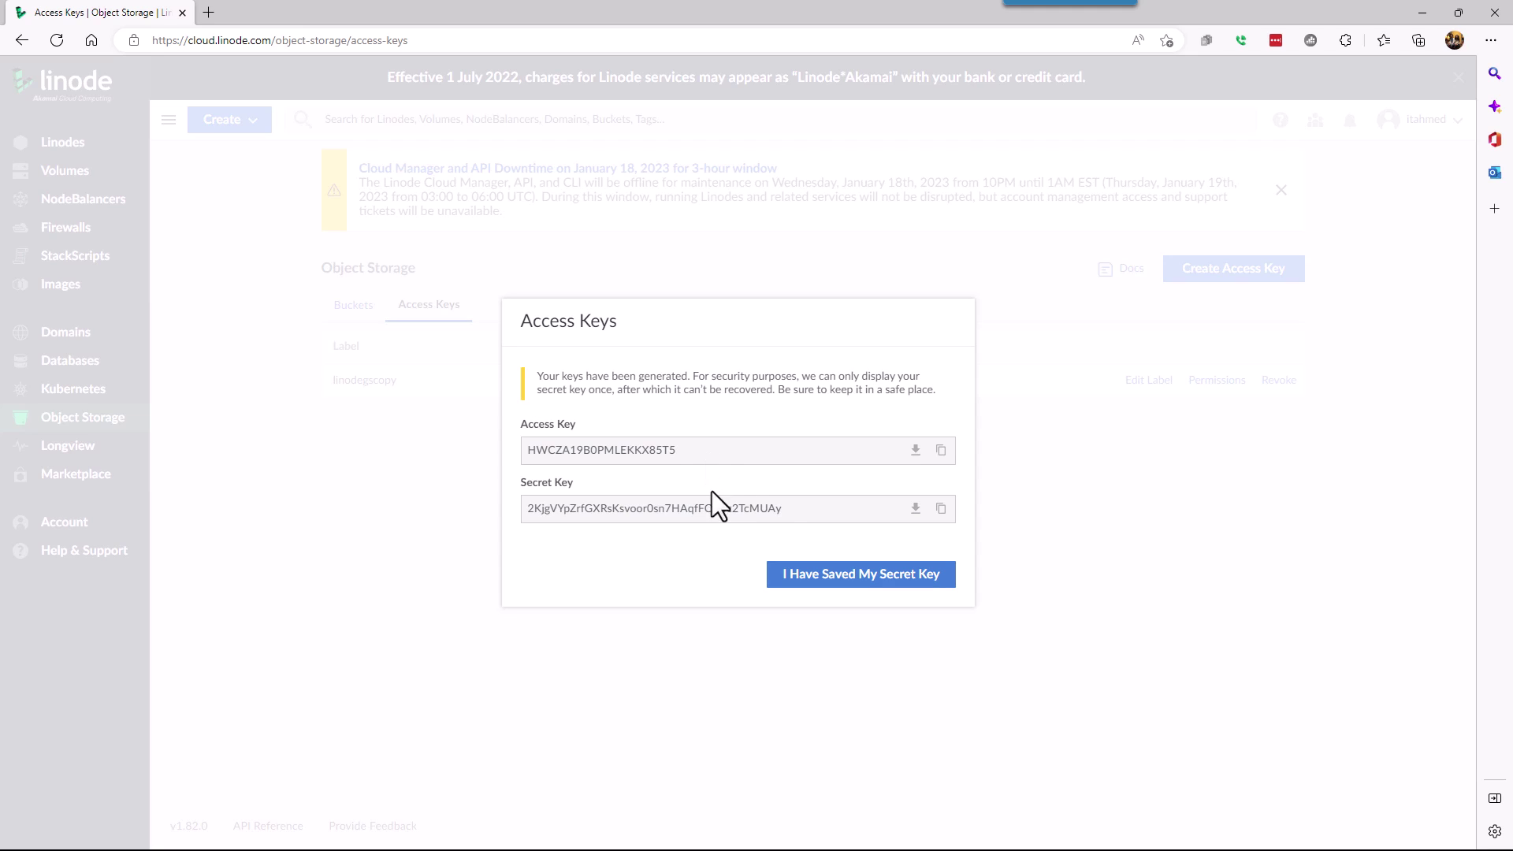
# - Copy the new access key and secret key, then confirm the secret key is saved
pyautogui.click(941, 453)
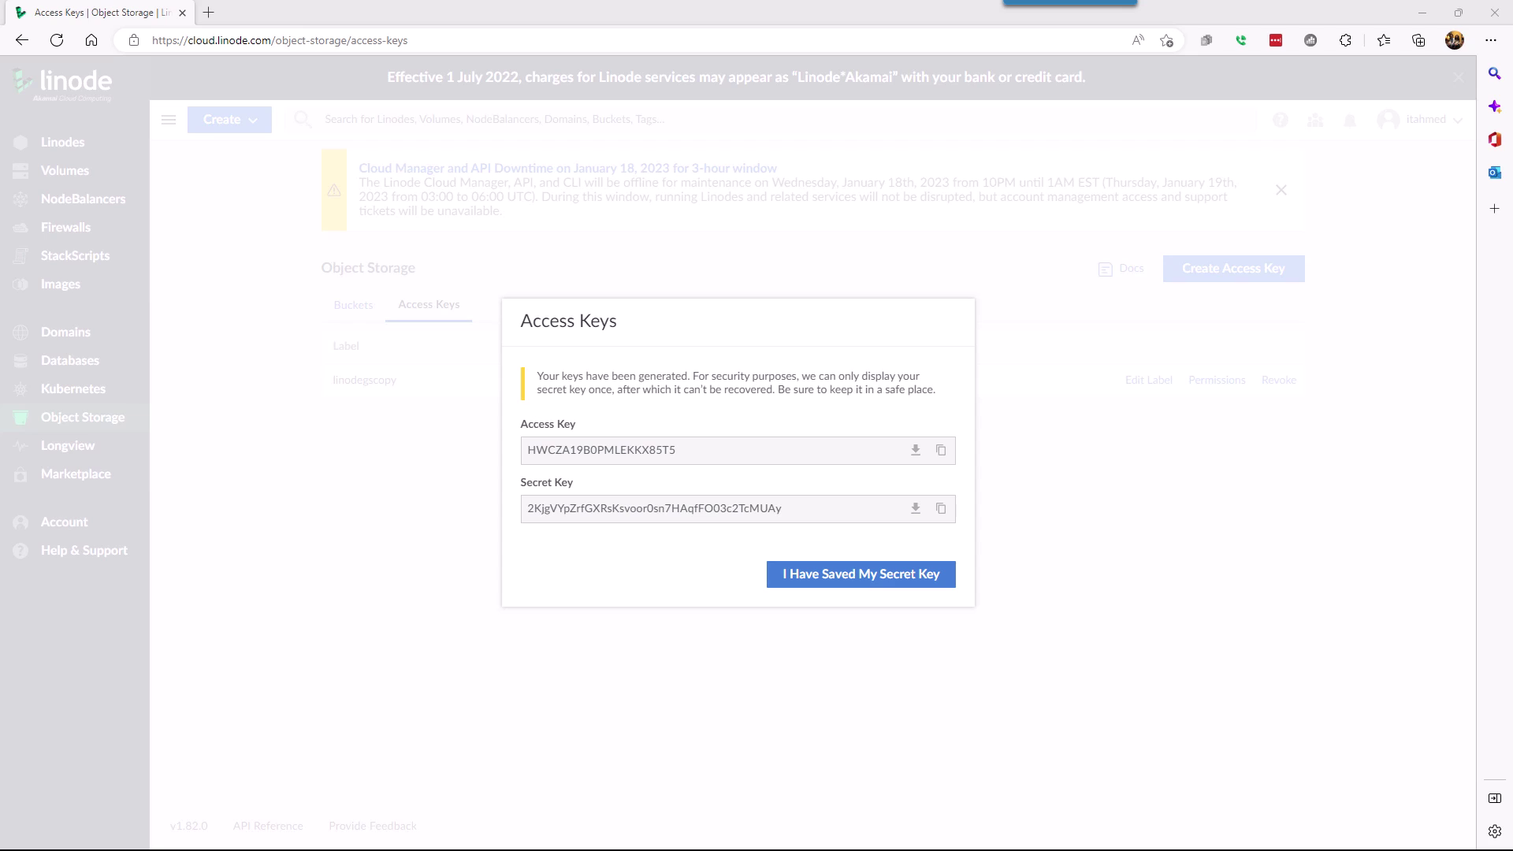
pyautogui.click(941, 508)
pyautogui.moveTo(822, 508); pyautogui.dragTo(493, 513)
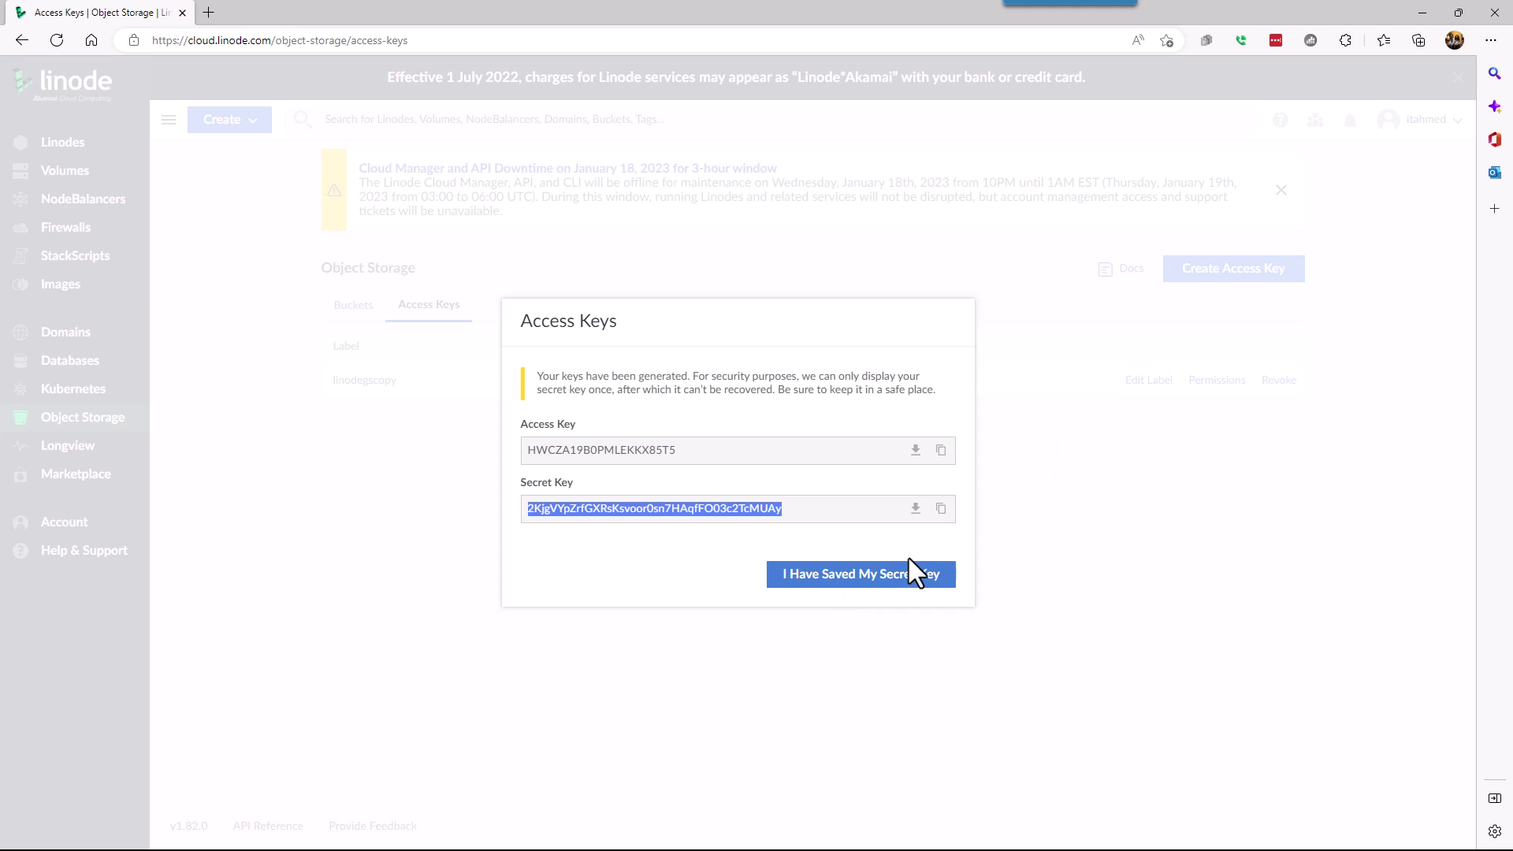
pyautogui.click(874, 581)
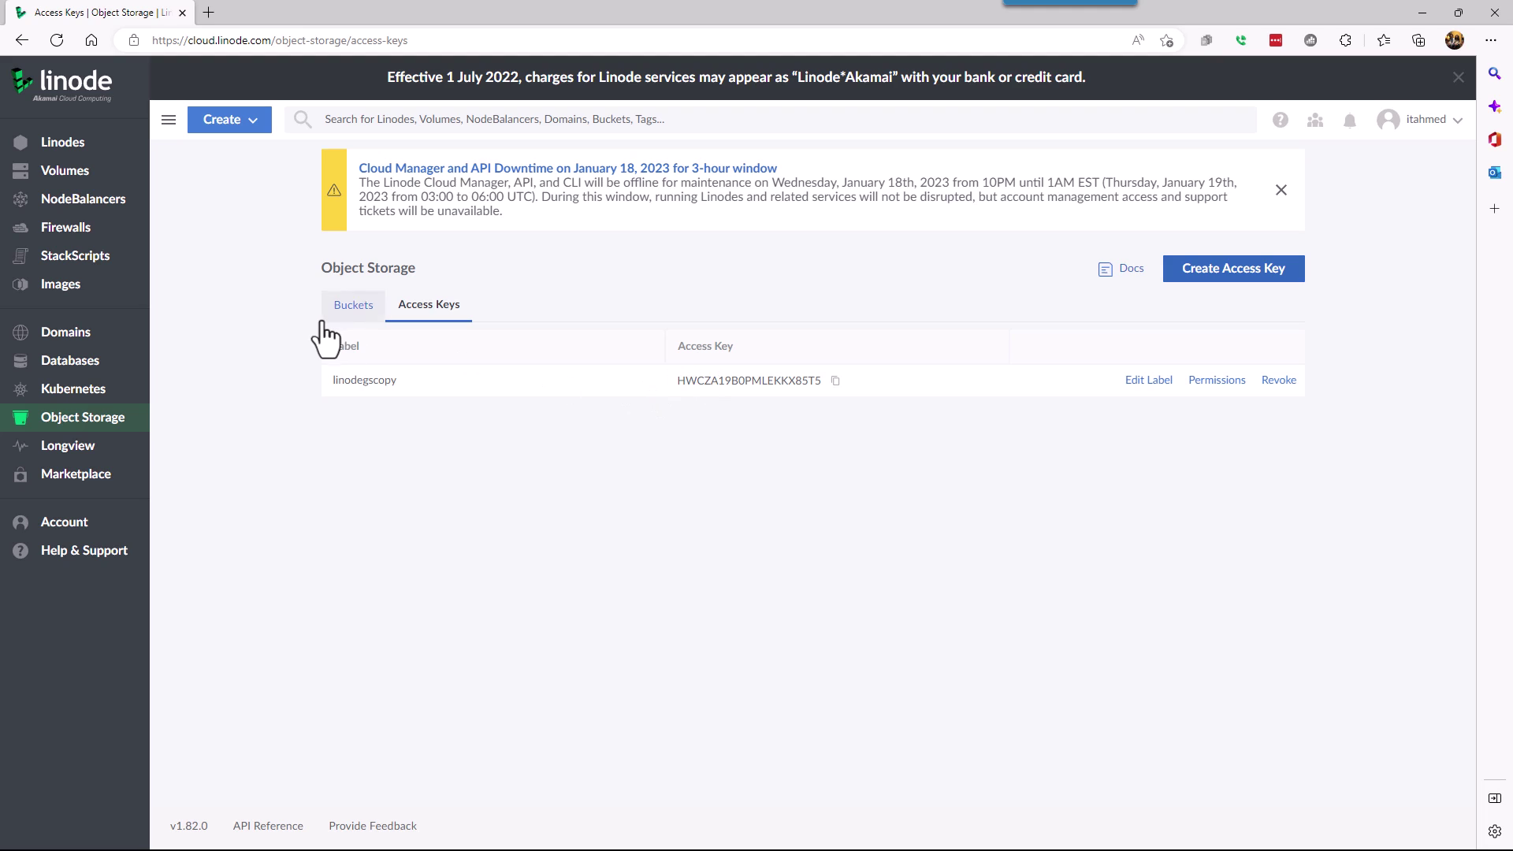
# - Copy the us-east-1.linodeobjects.com endpoint from gsdemobucket1's address in the Buckets list
pyautogui.click(347, 309)
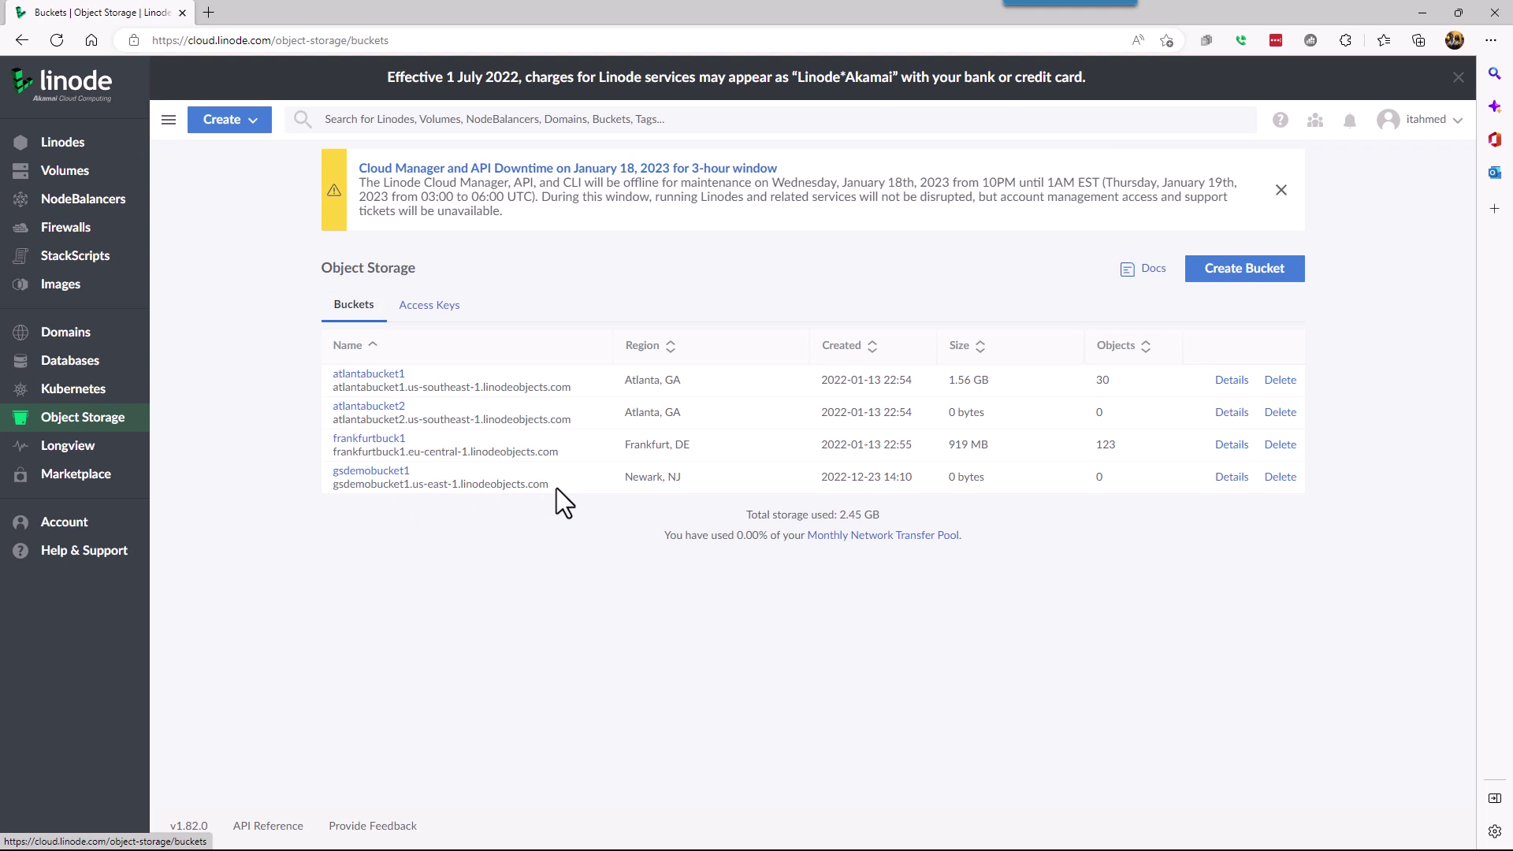
pyautogui.moveTo(557, 489); pyautogui.dragTo(413, 487)
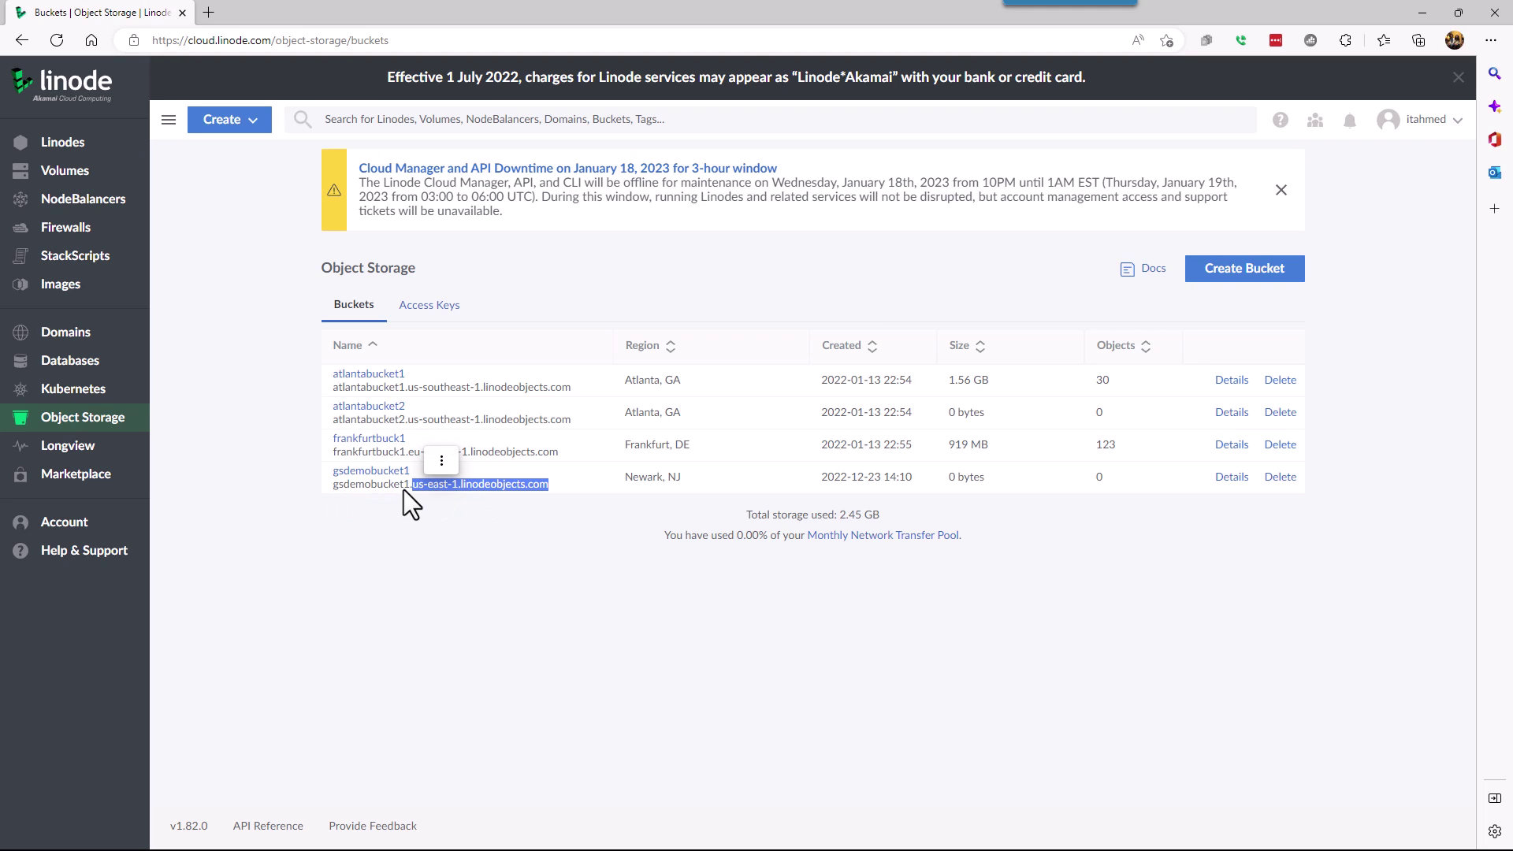
pyautogui.rightClick(467, 485)
pyautogui.click(512, 73)
# - Minimize the browser windows to bring up GS RichCopy 360's Jobs list
pyautogui.hotkey('alt', 'Tab')
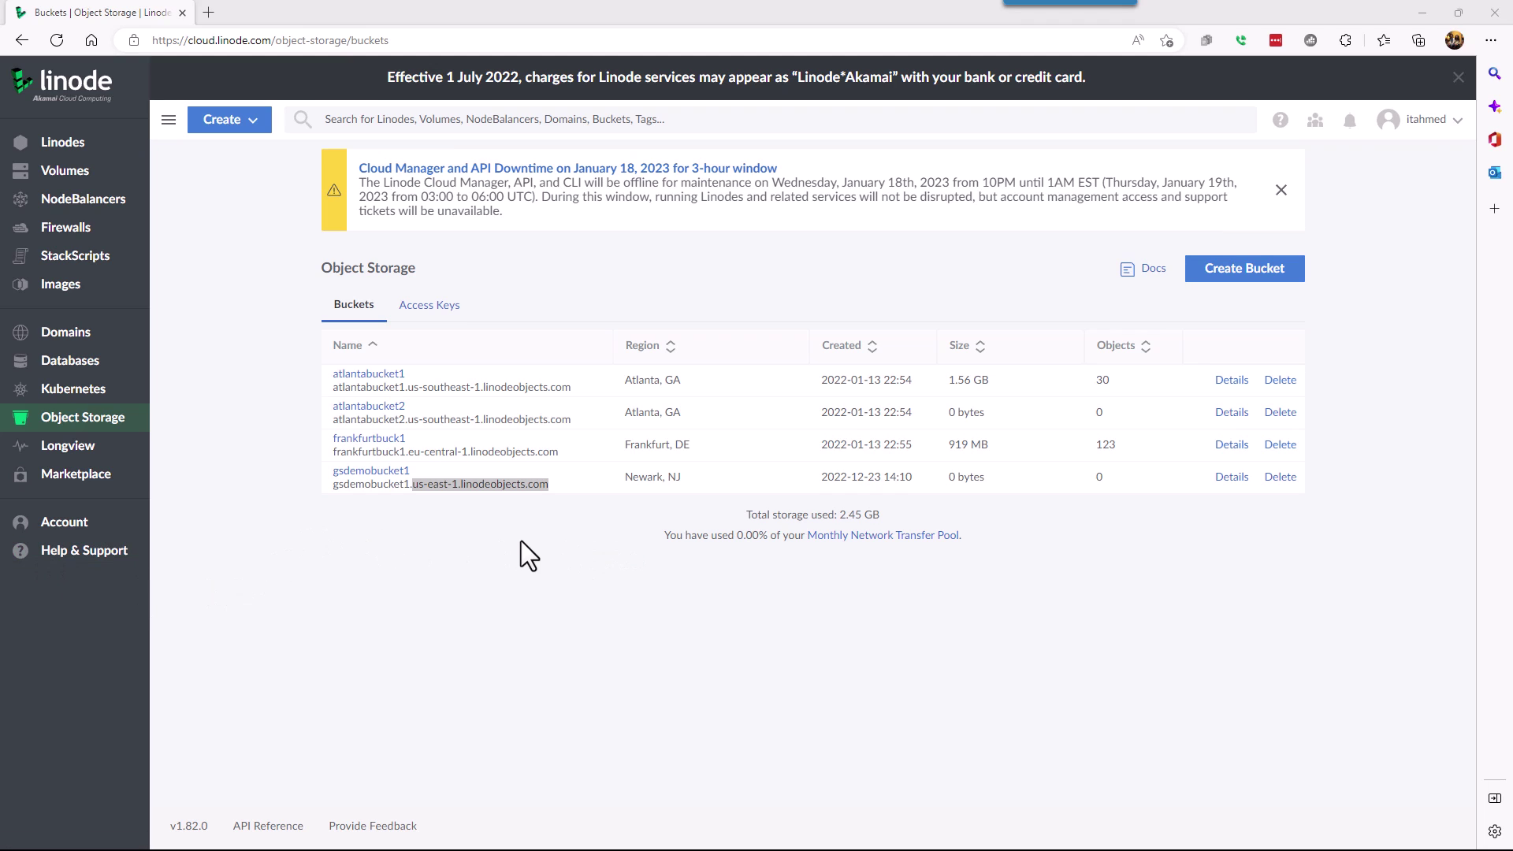
pyautogui.click(1422, 13)
pyautogui.click(1415, 12)
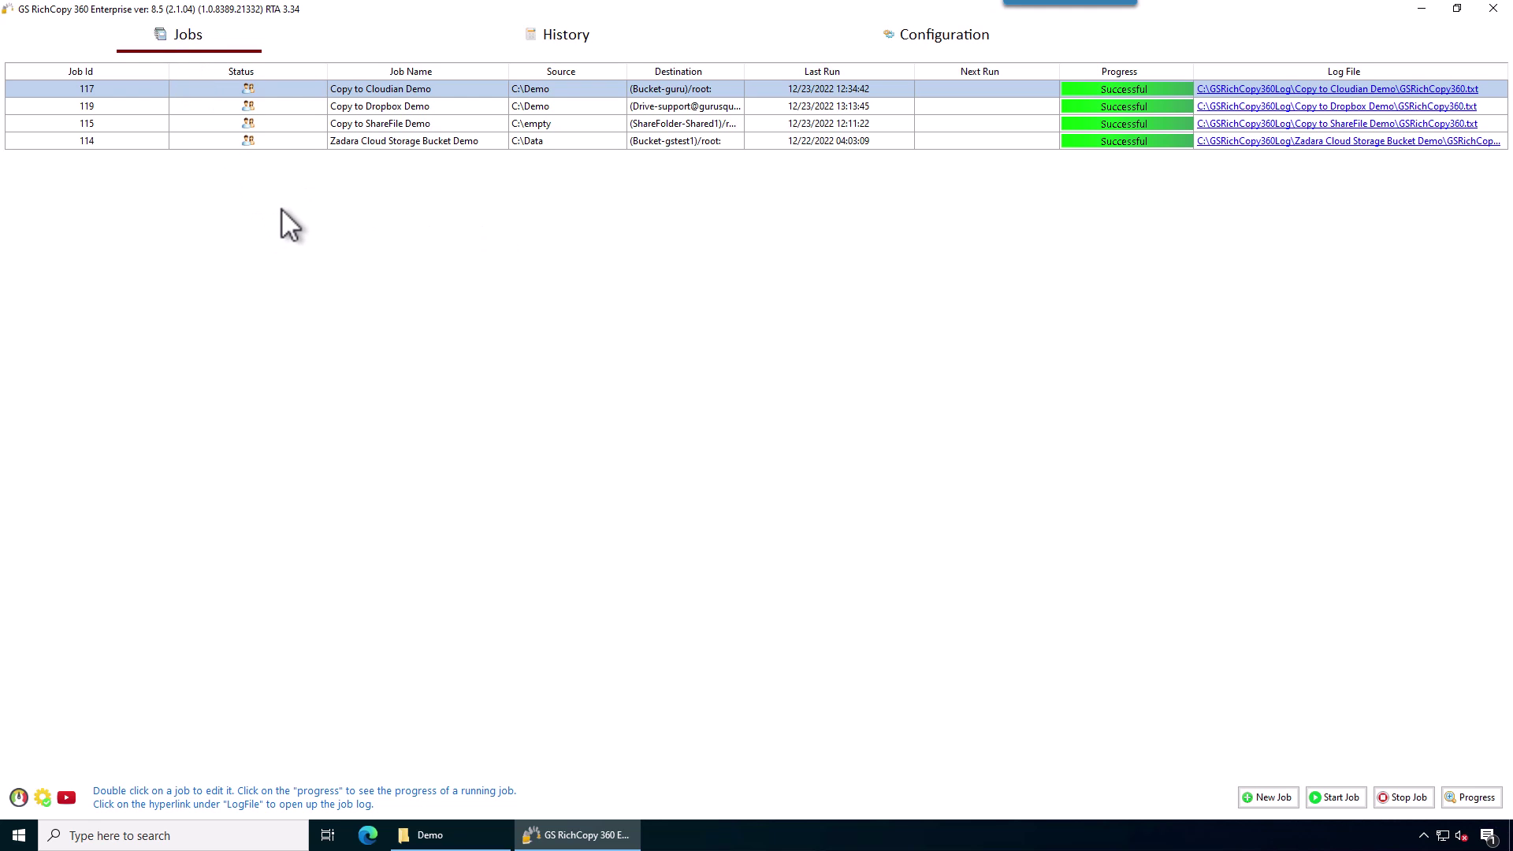
# - Create a new job from the jobs list, skipping the wizard for manual configuration
pyautogui.rightClick(332, 212)
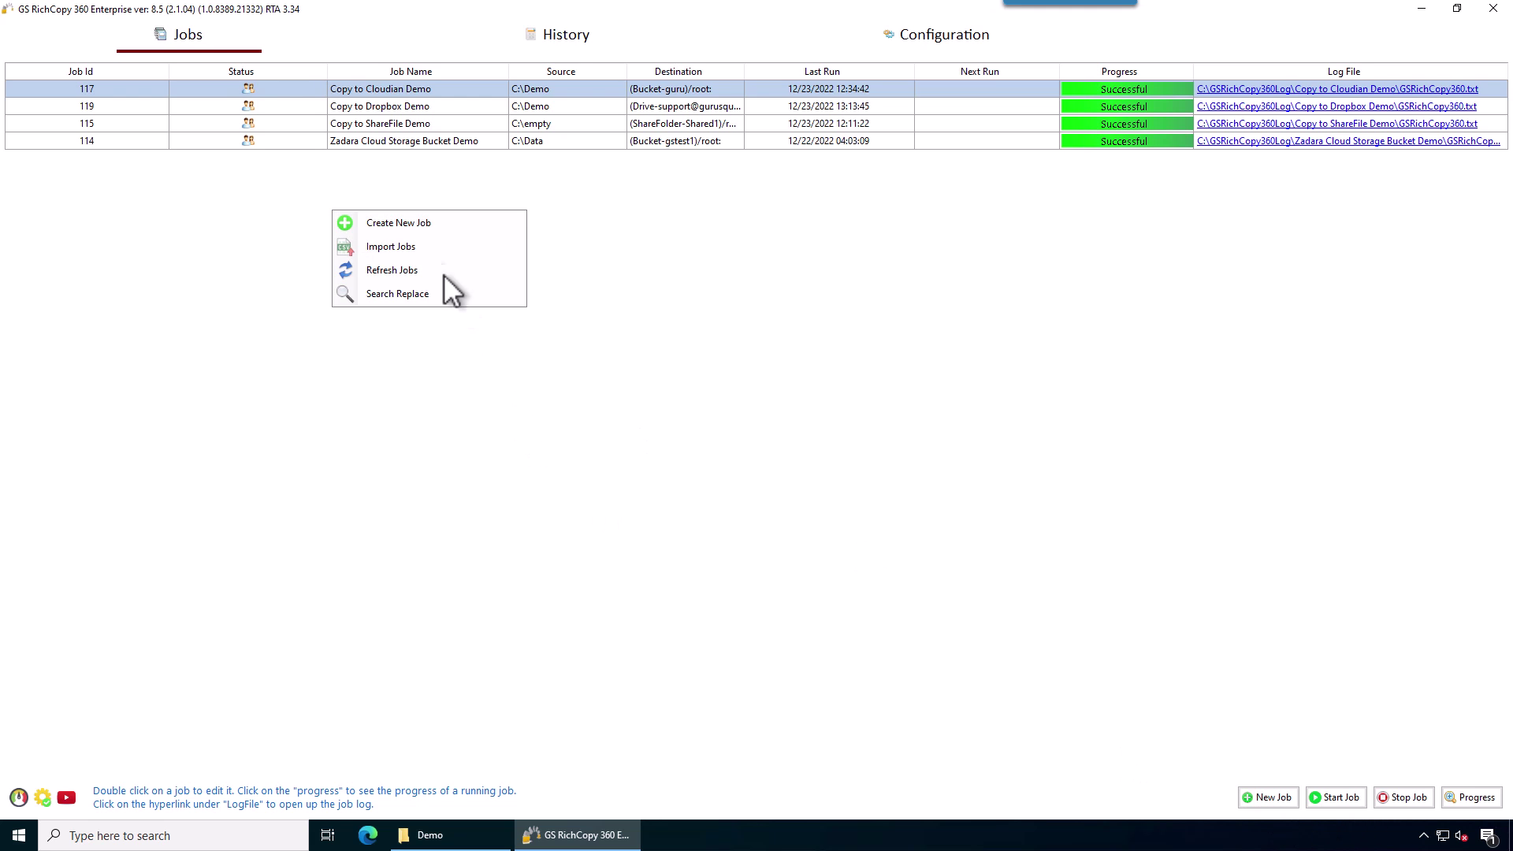
pyautogui.click(418, 226)
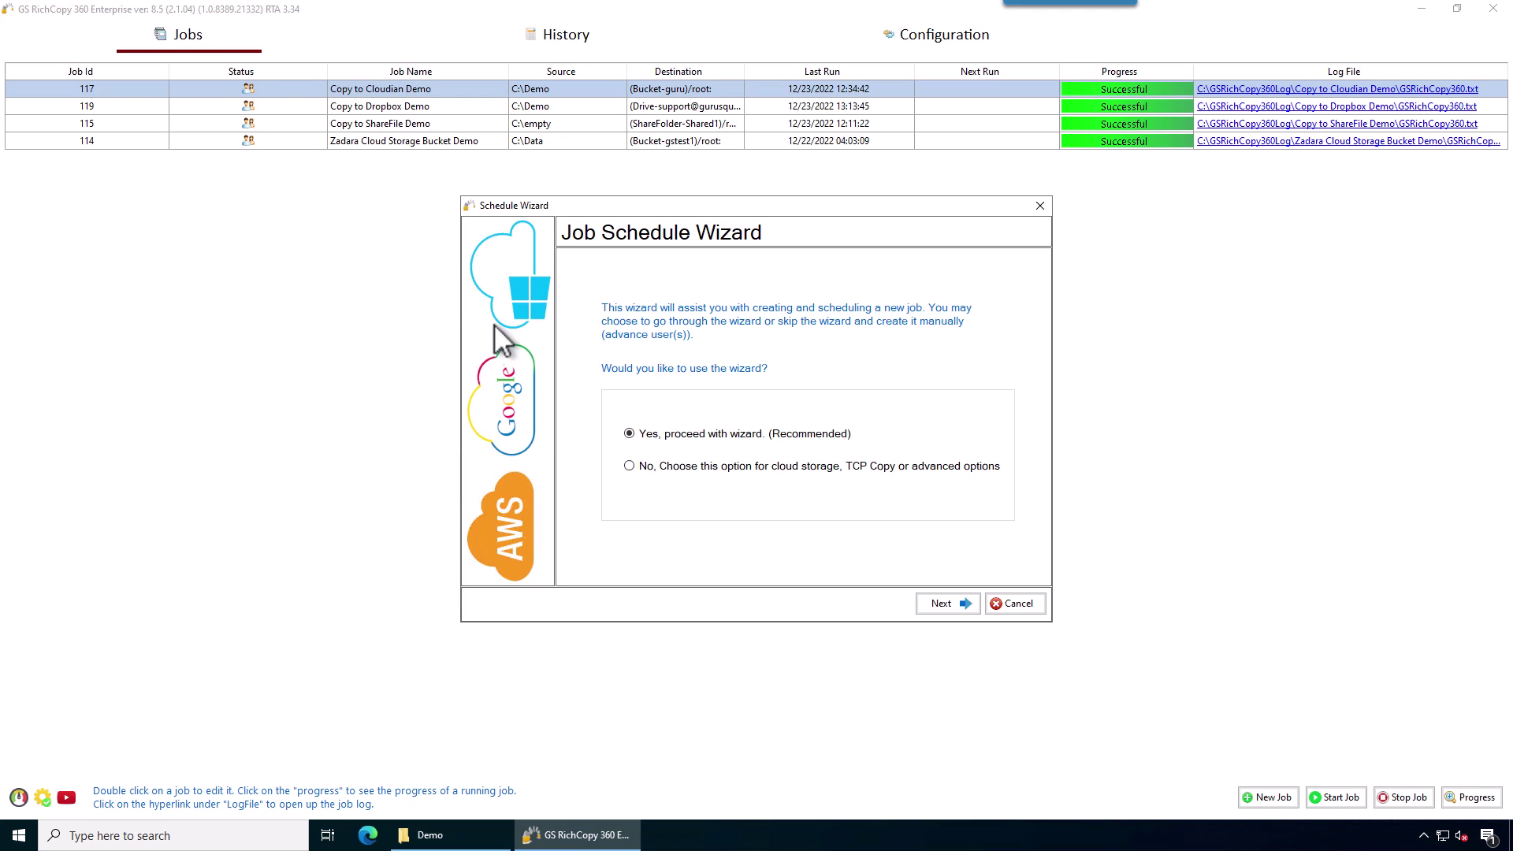
pyautogui.click(635, 467)
pyautogui.click(930, 606)
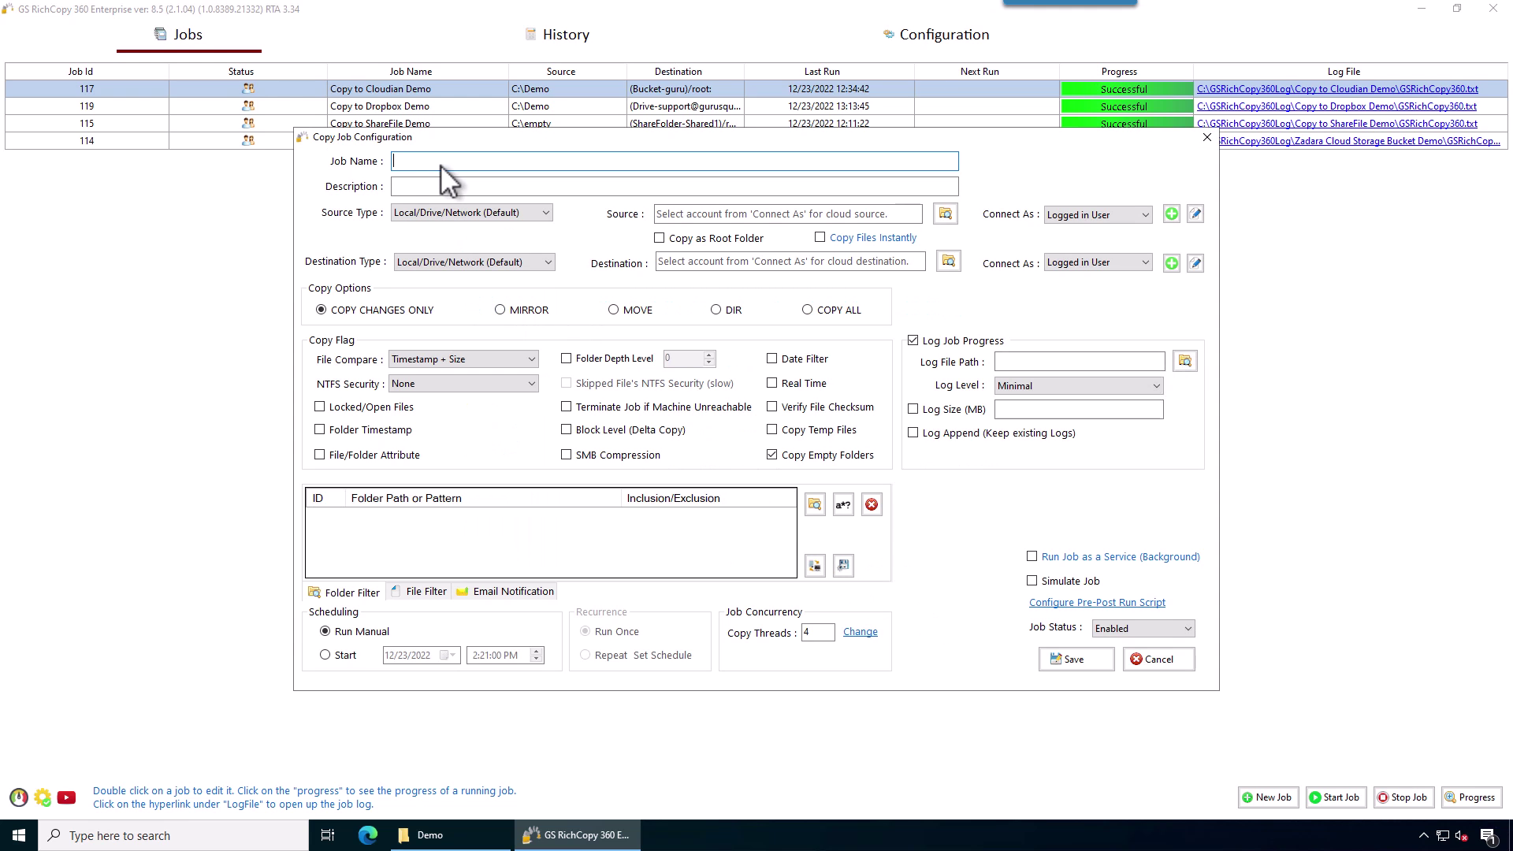
# - Name the job 'Copy to Linode Object Storage' and keep Local/Drive/Network as source type
pyautogui.write('Copy ')
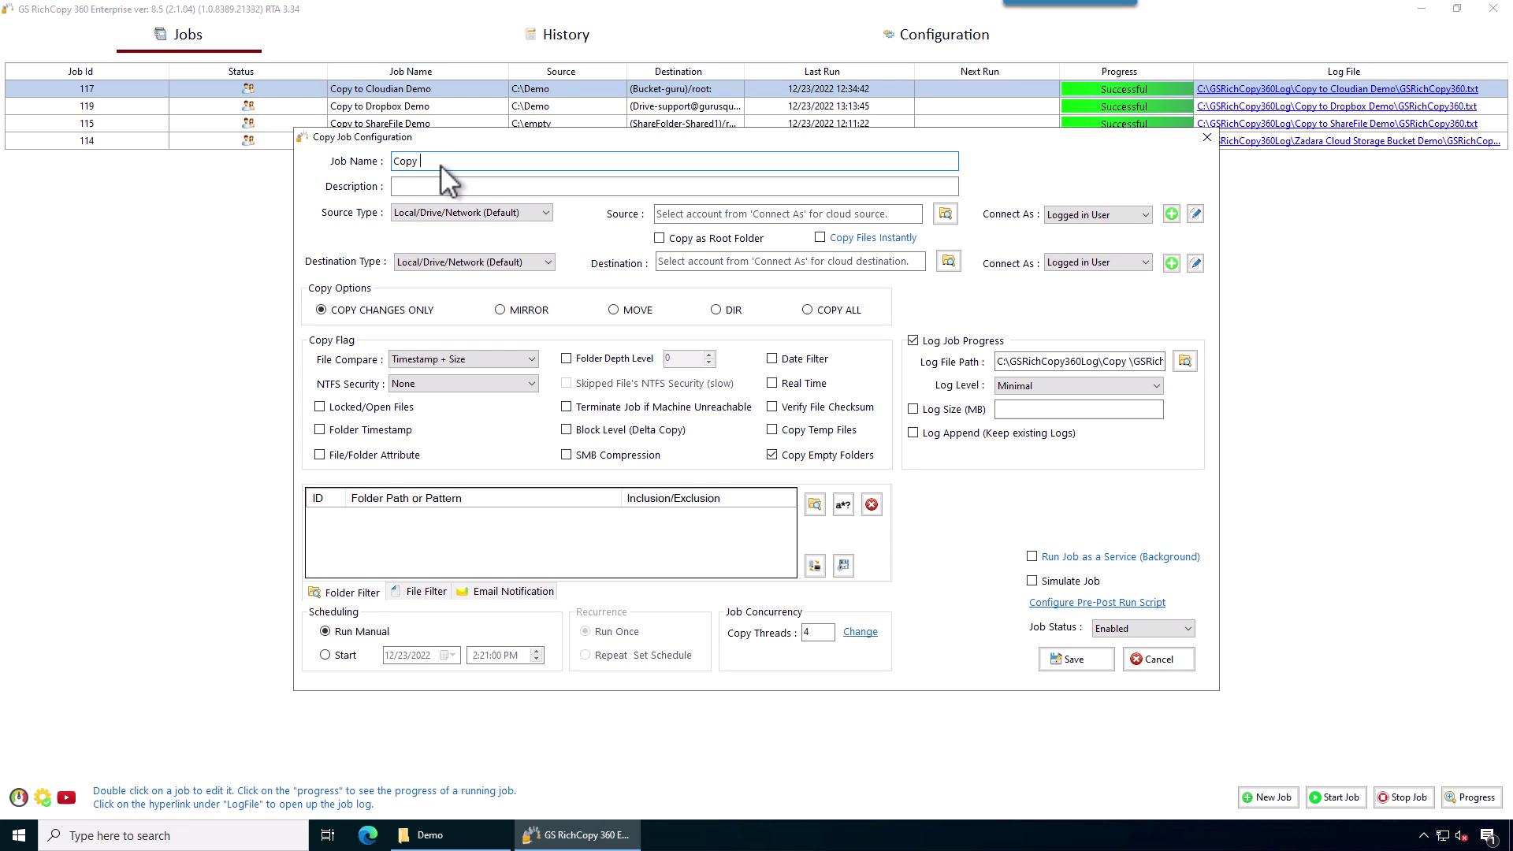
pyautogui.write('to Linode Object Storage')
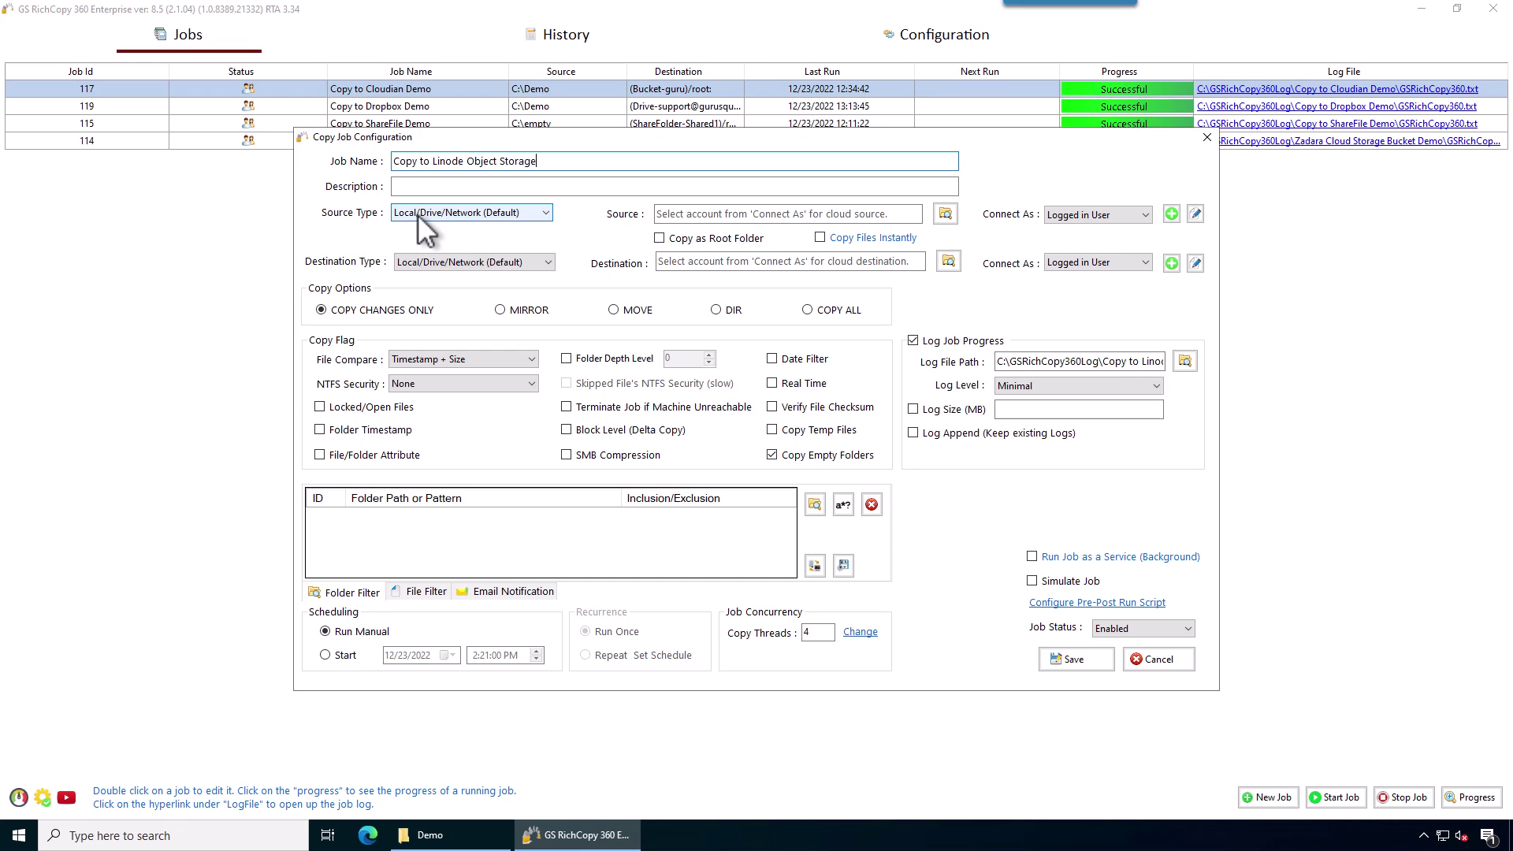
pyautogui.click(526, 215)
pyautogui.click(524, 216)
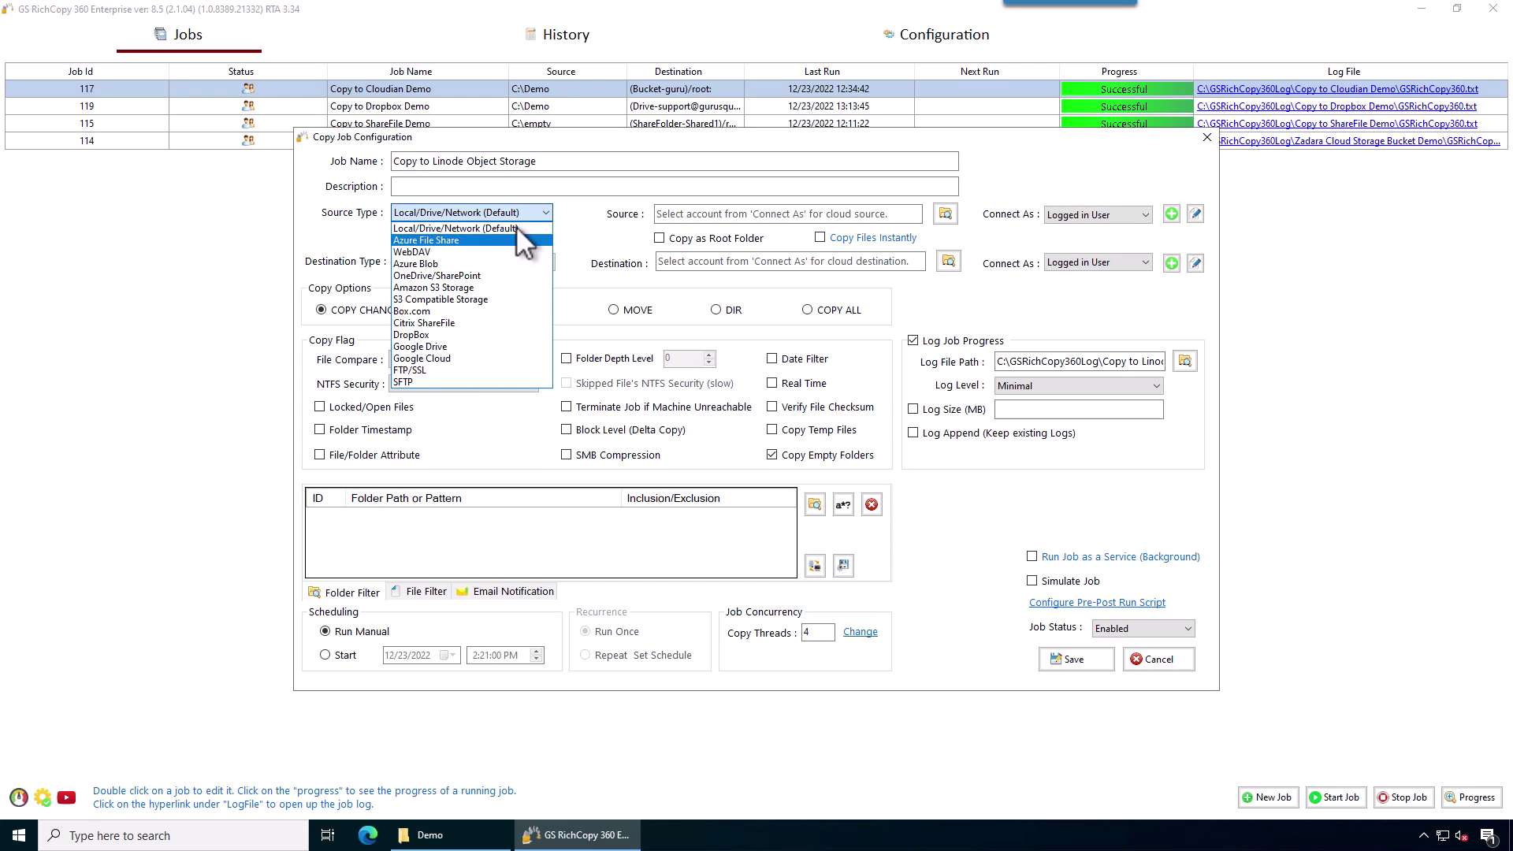
pyautogui.click(603, 218)
pyautogui.click(829, 212)
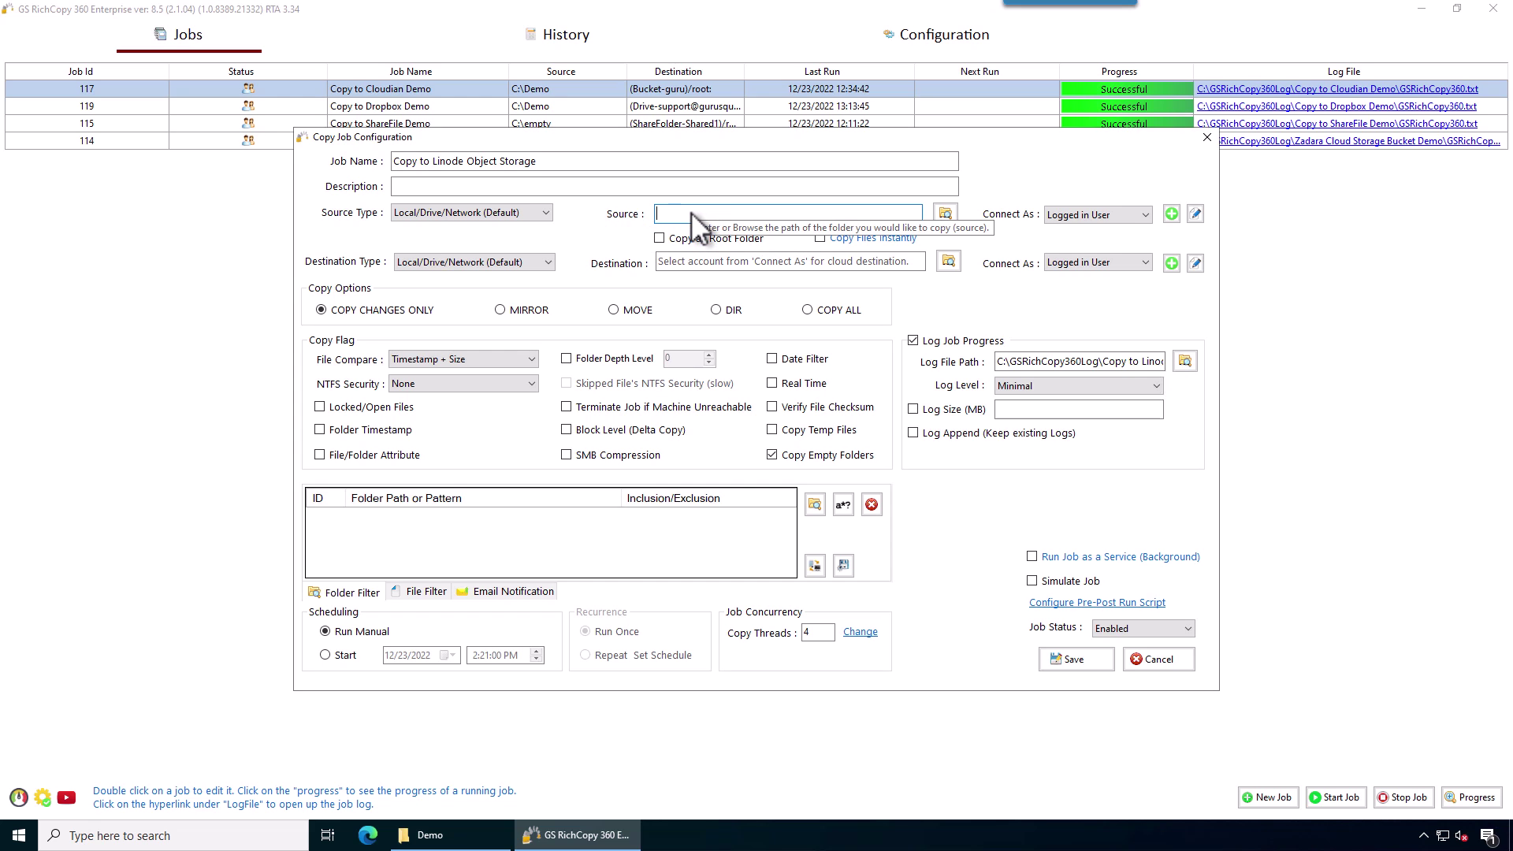
# - Set the source folder to C:\Demo and tick Copy as Root Folder
pyautogui.click(945, 213)
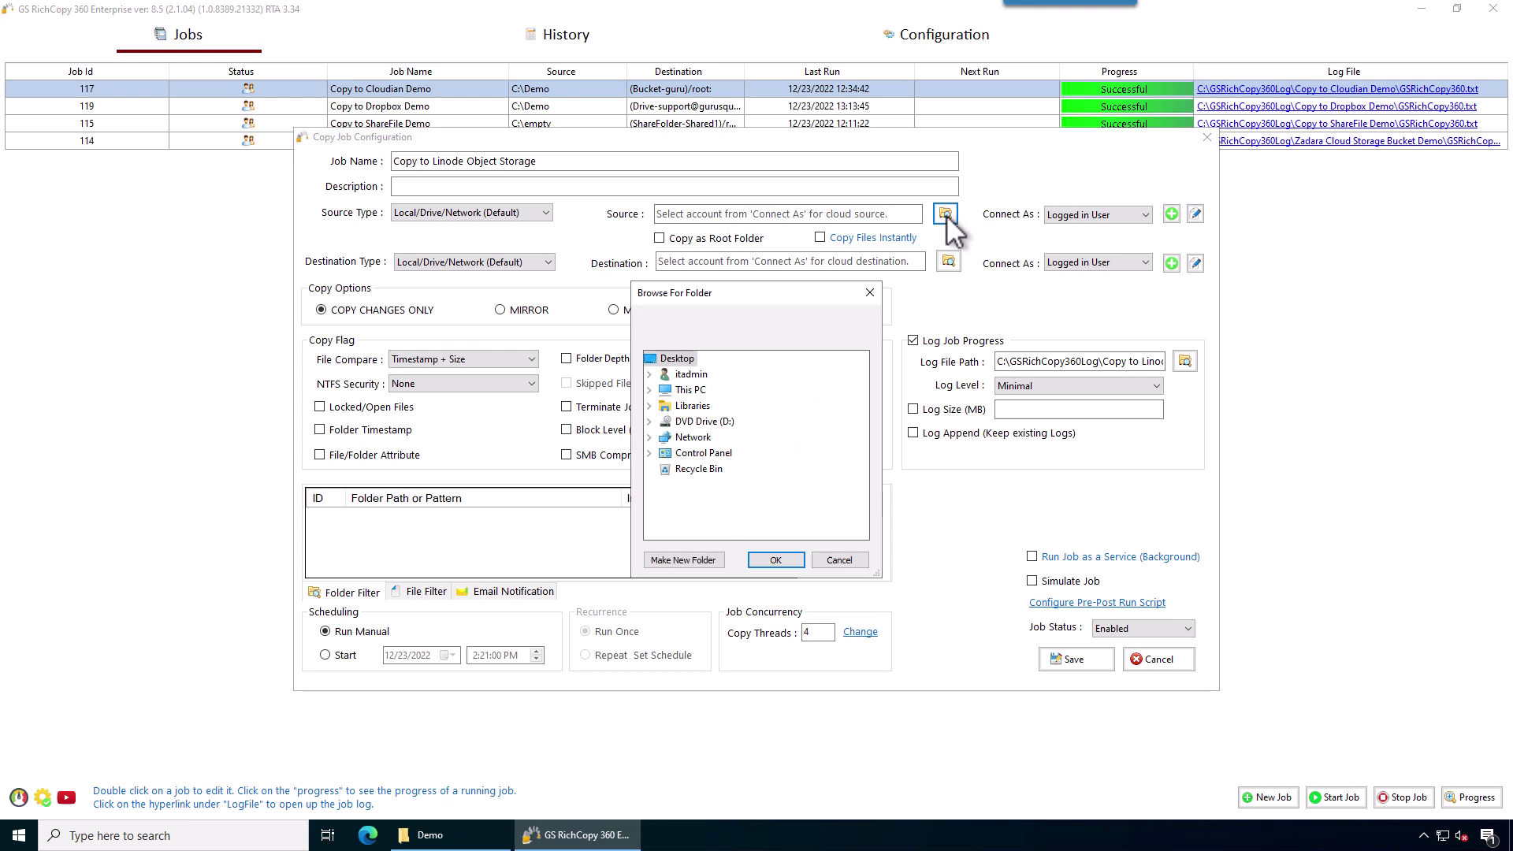
pyautogui.click(650, 390)
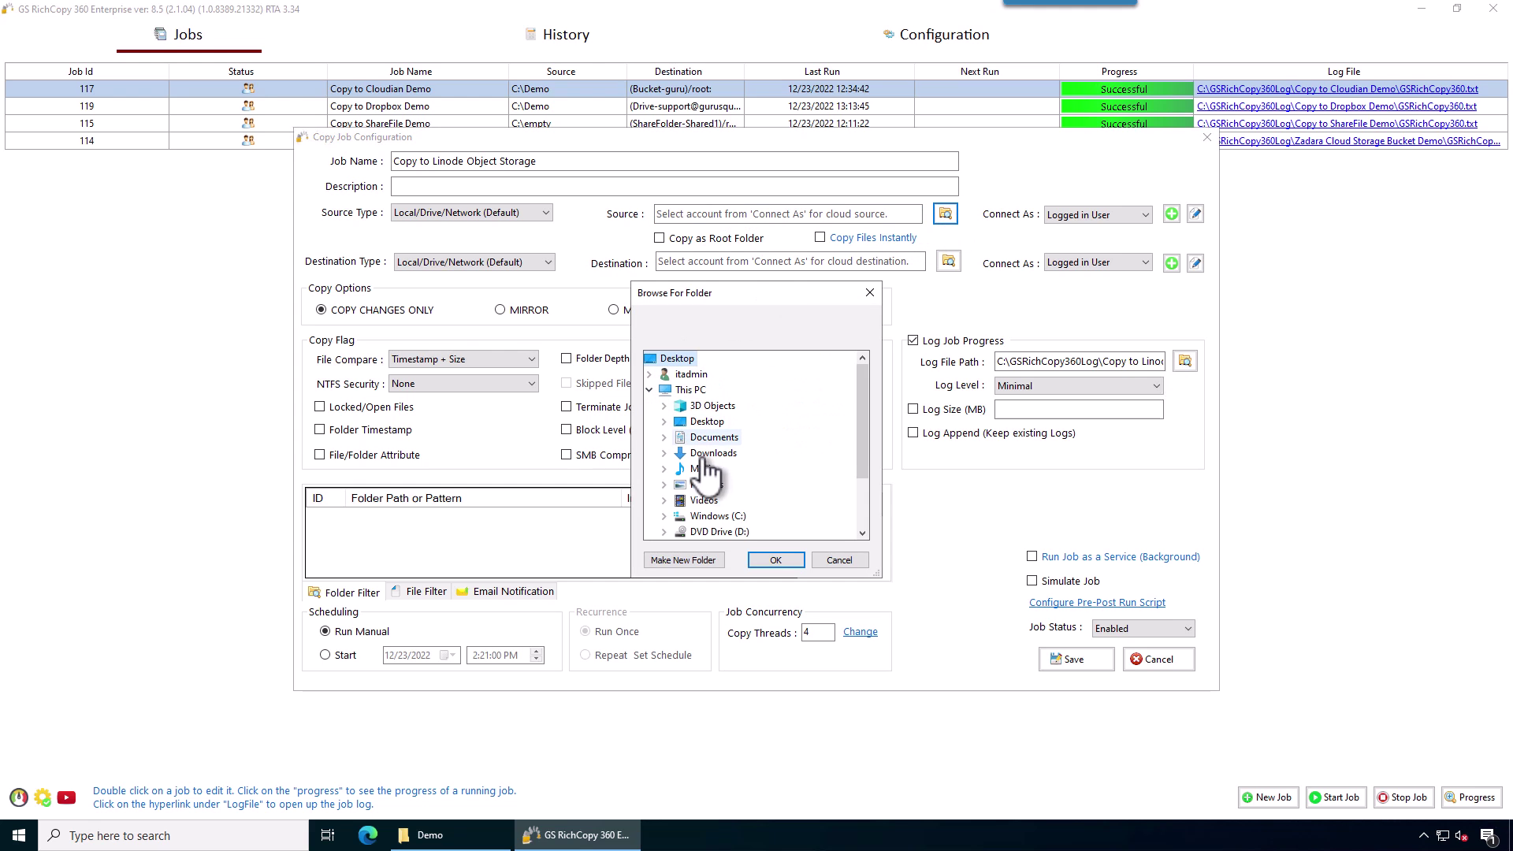
pyautogui.click(664, 517)
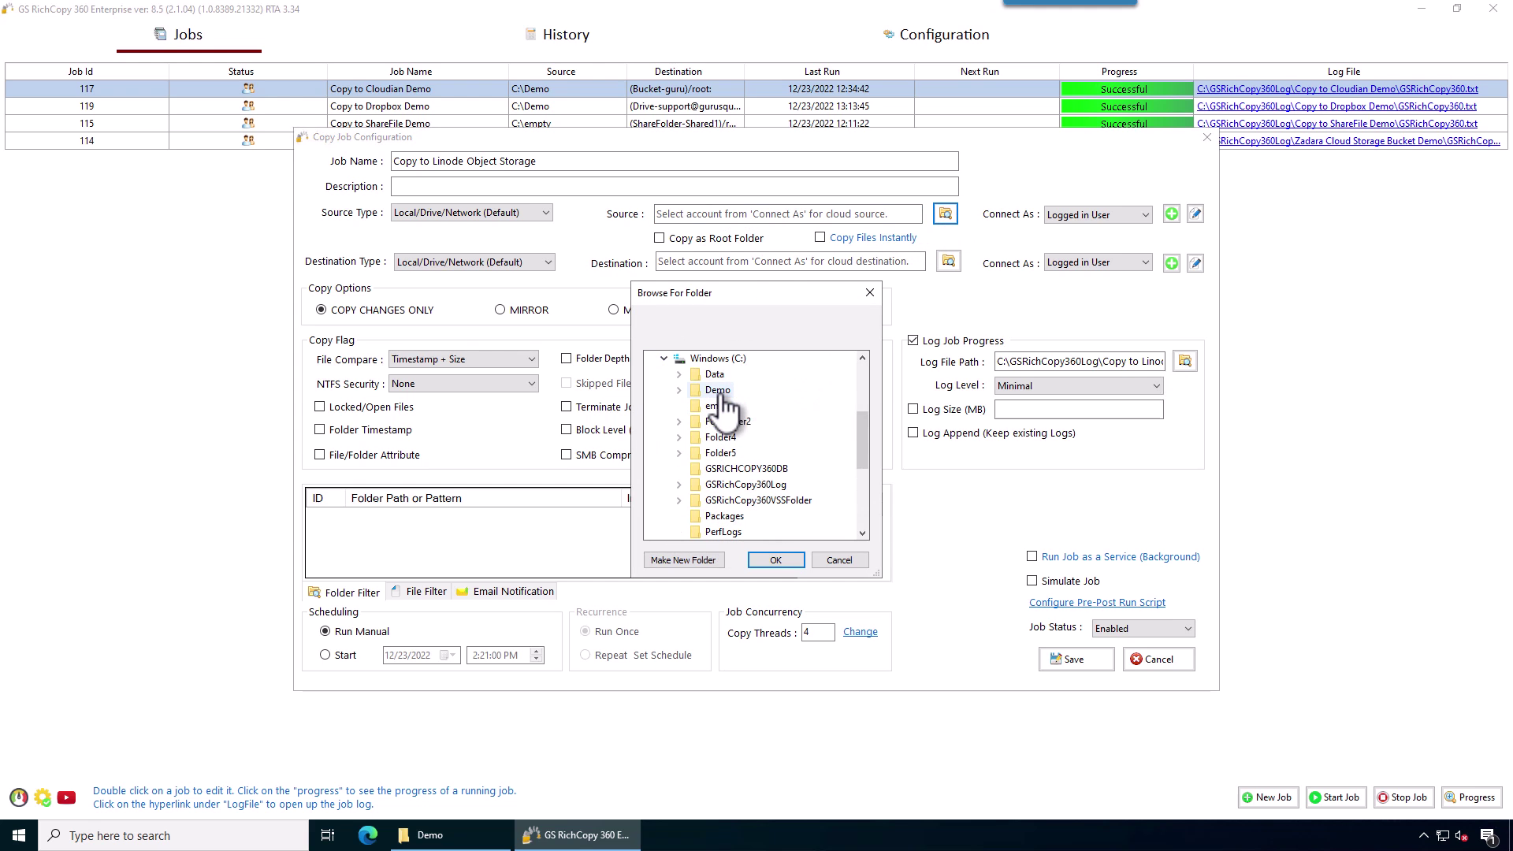
pyautogui.click(775, 558)
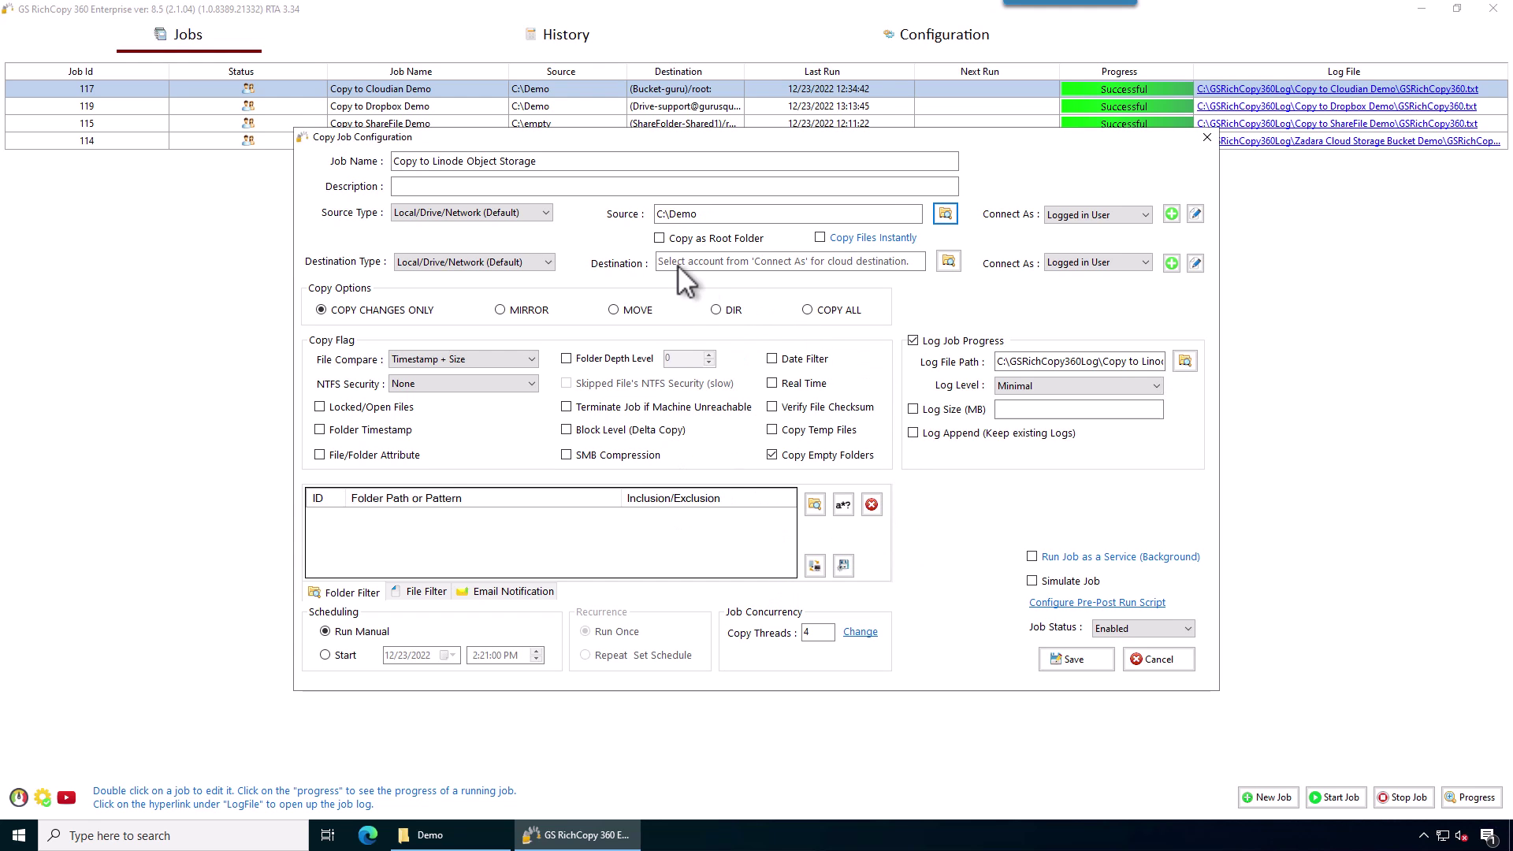
pyautogui.click(661, 237)
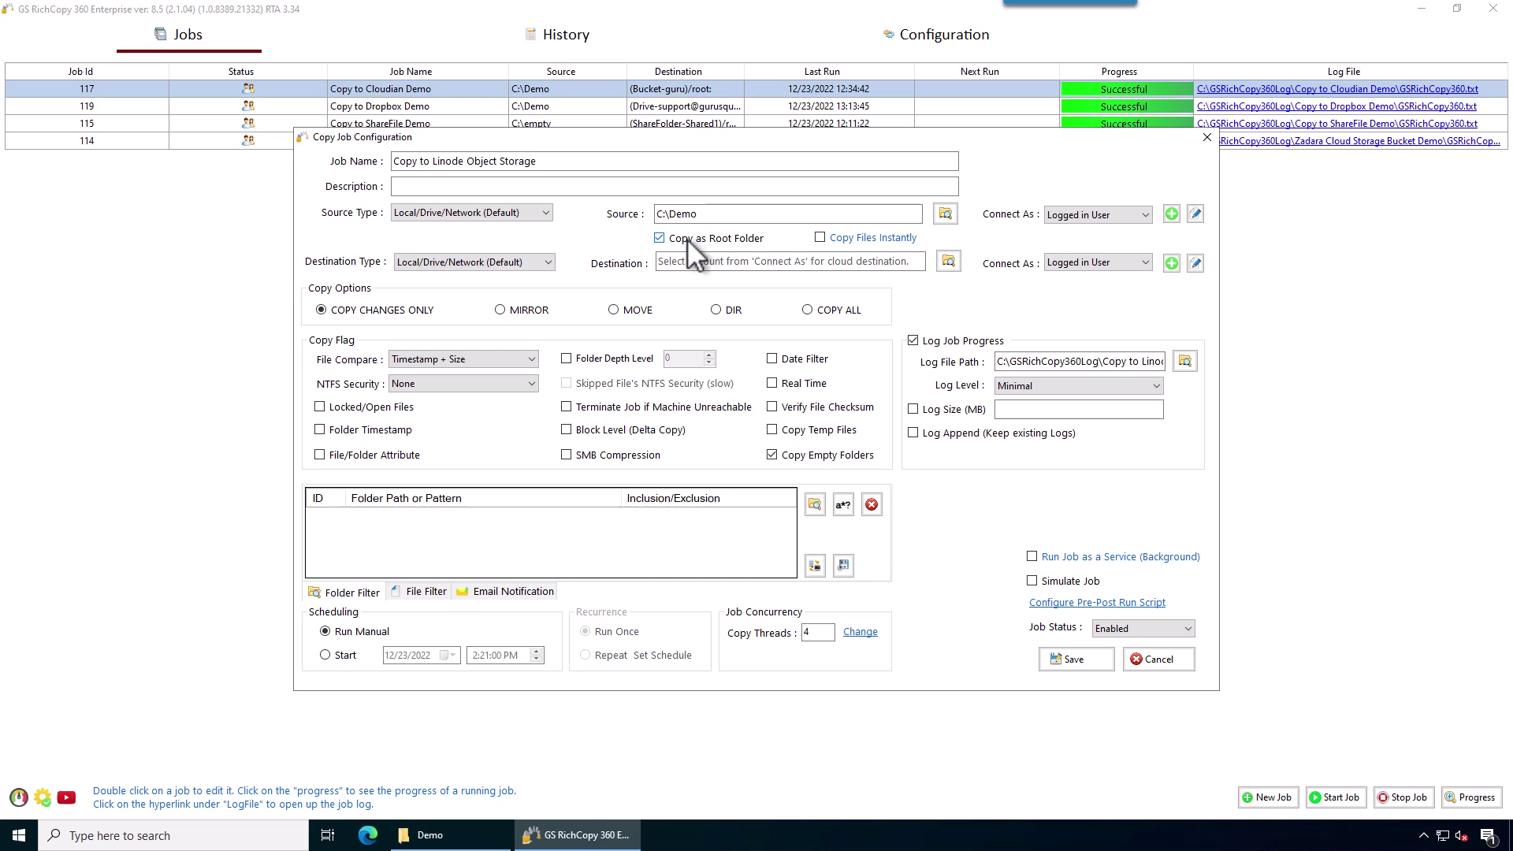
pyautogui.moveTo(706, 214); pyautogui.dragTo(655, 212)
# - Enable Copy as Root Folder and Copy Files Instantly, and set destination type to S3 Compatible Storage
pyautogui.click(673, 238)
pyautogui.click(658, 238)
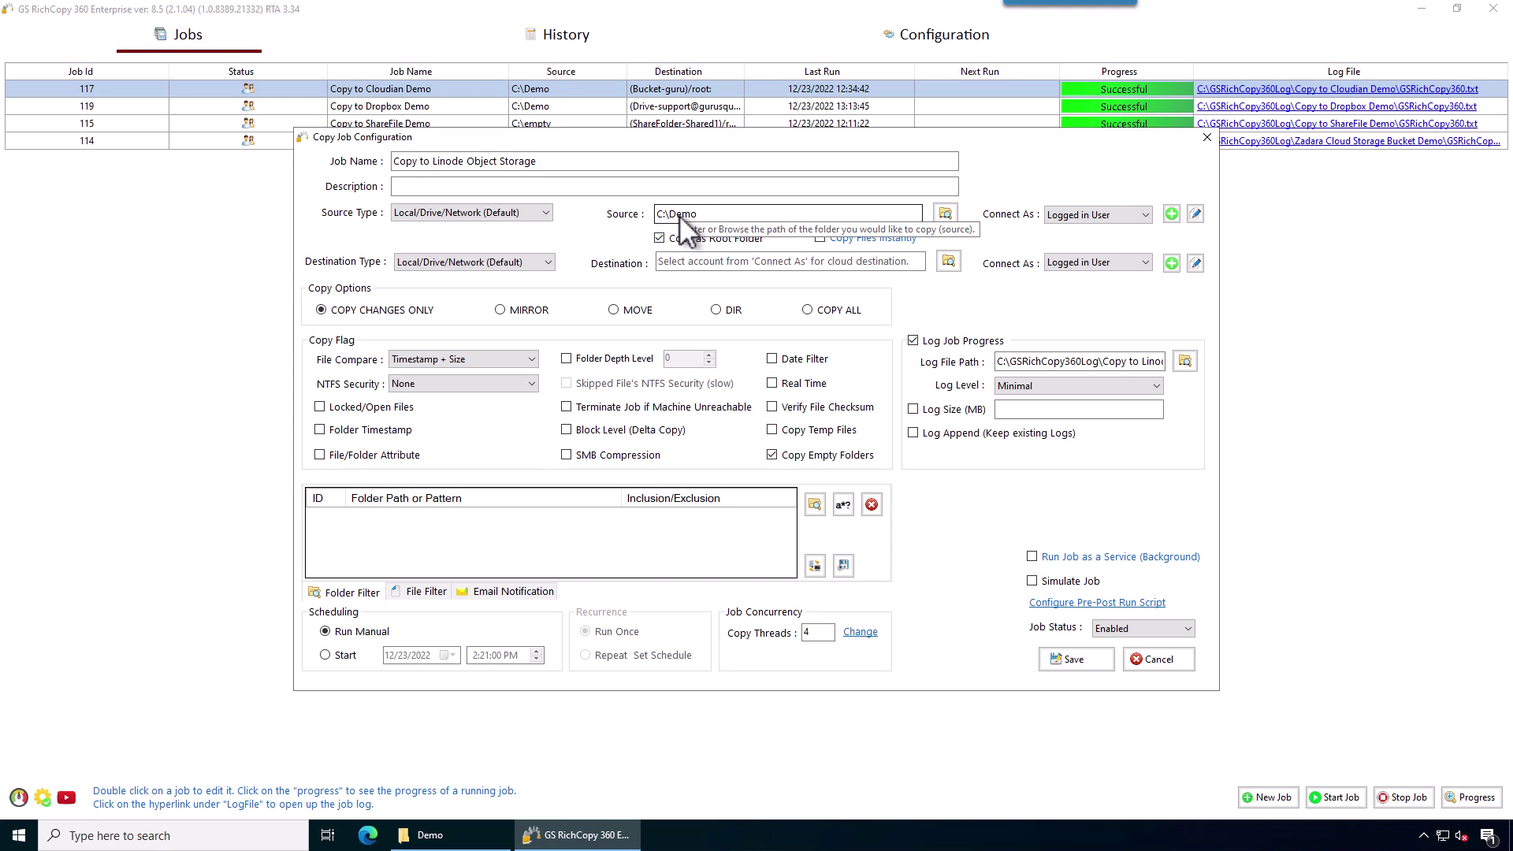
pyautogui.click(820, 238)
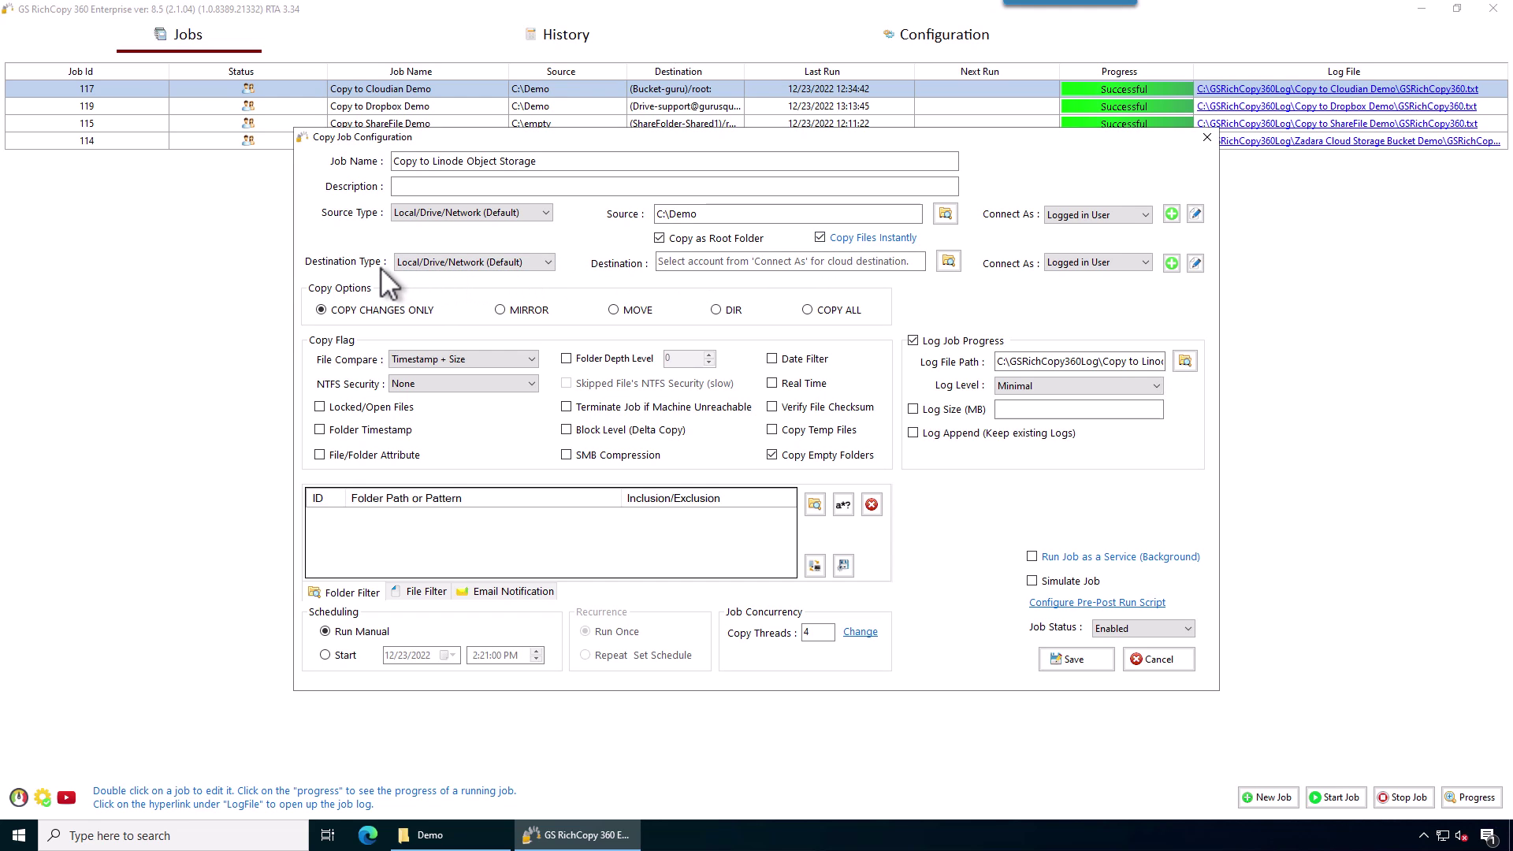
pyautogui.click(473, 264)
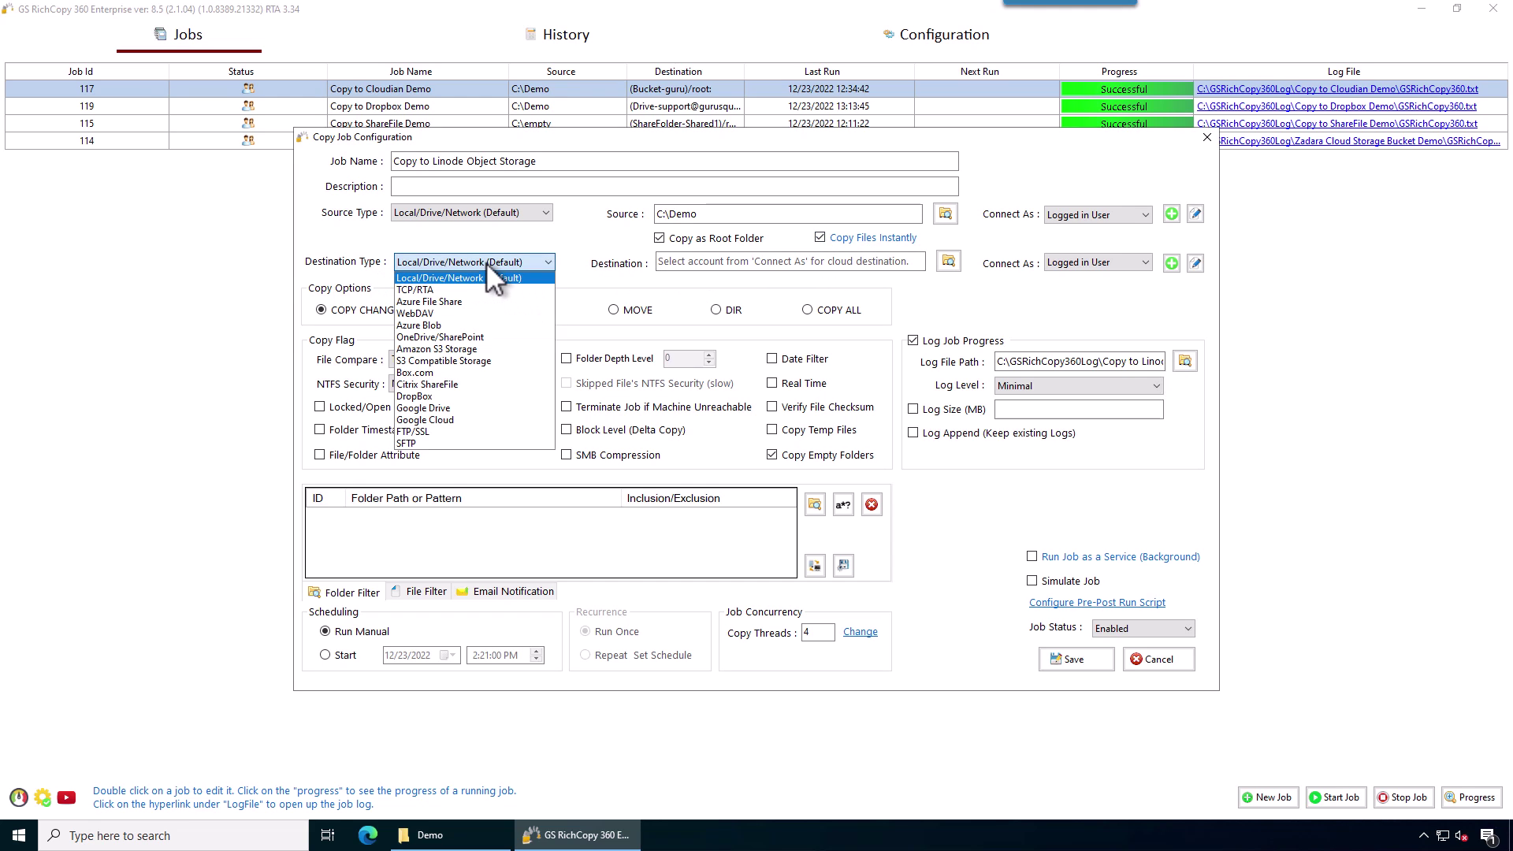
pyautogui.click(461, 361)
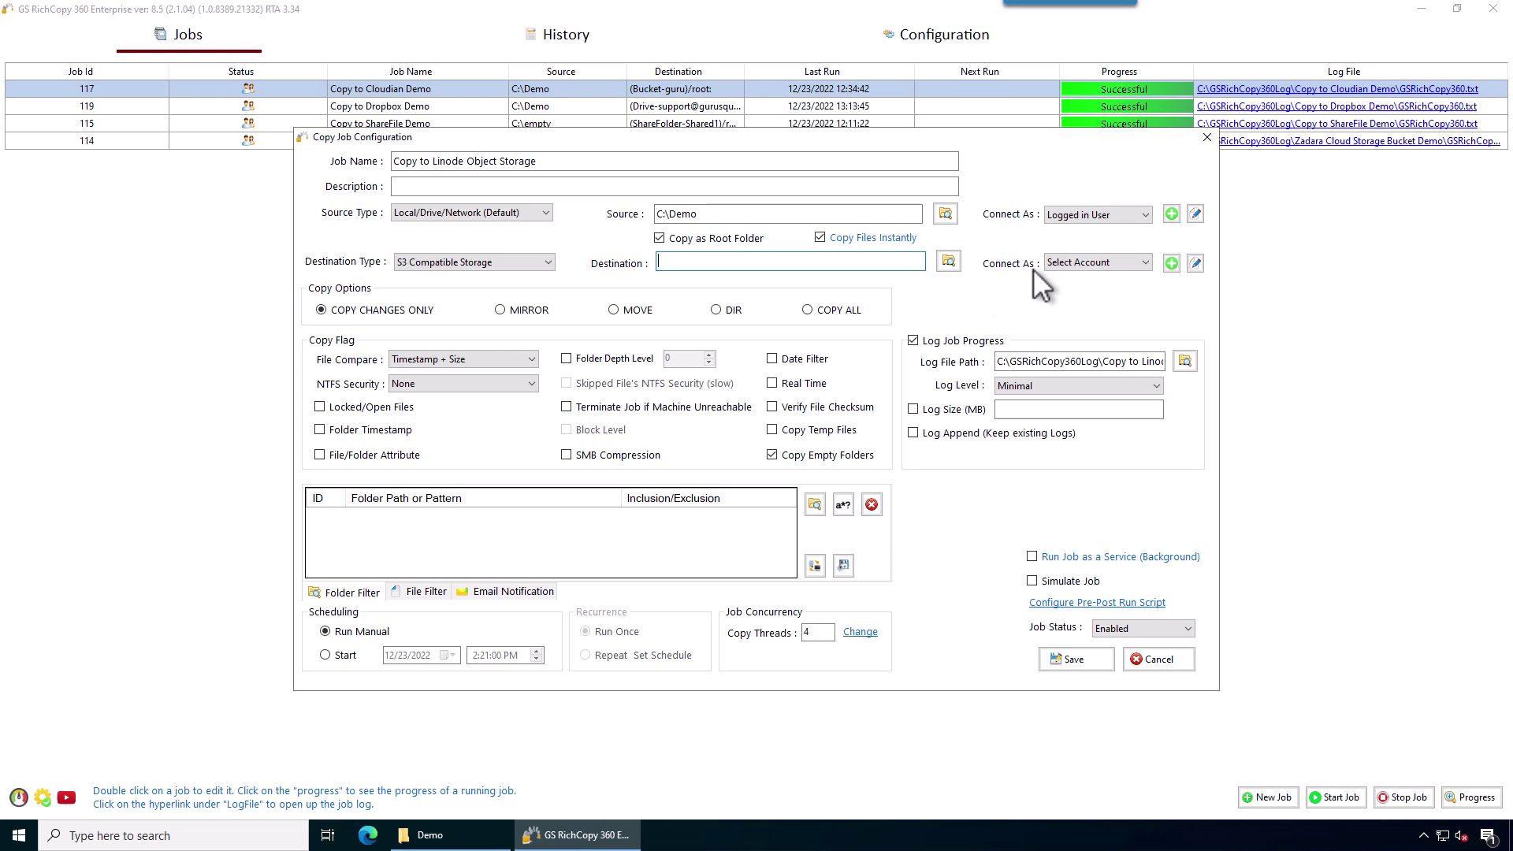
# - Add the 'Linode Account' S3 account with the access key, secret key and us-east-1.linodeobjects.com endpoint; test and save it
pyautogui.click(1172, 264)
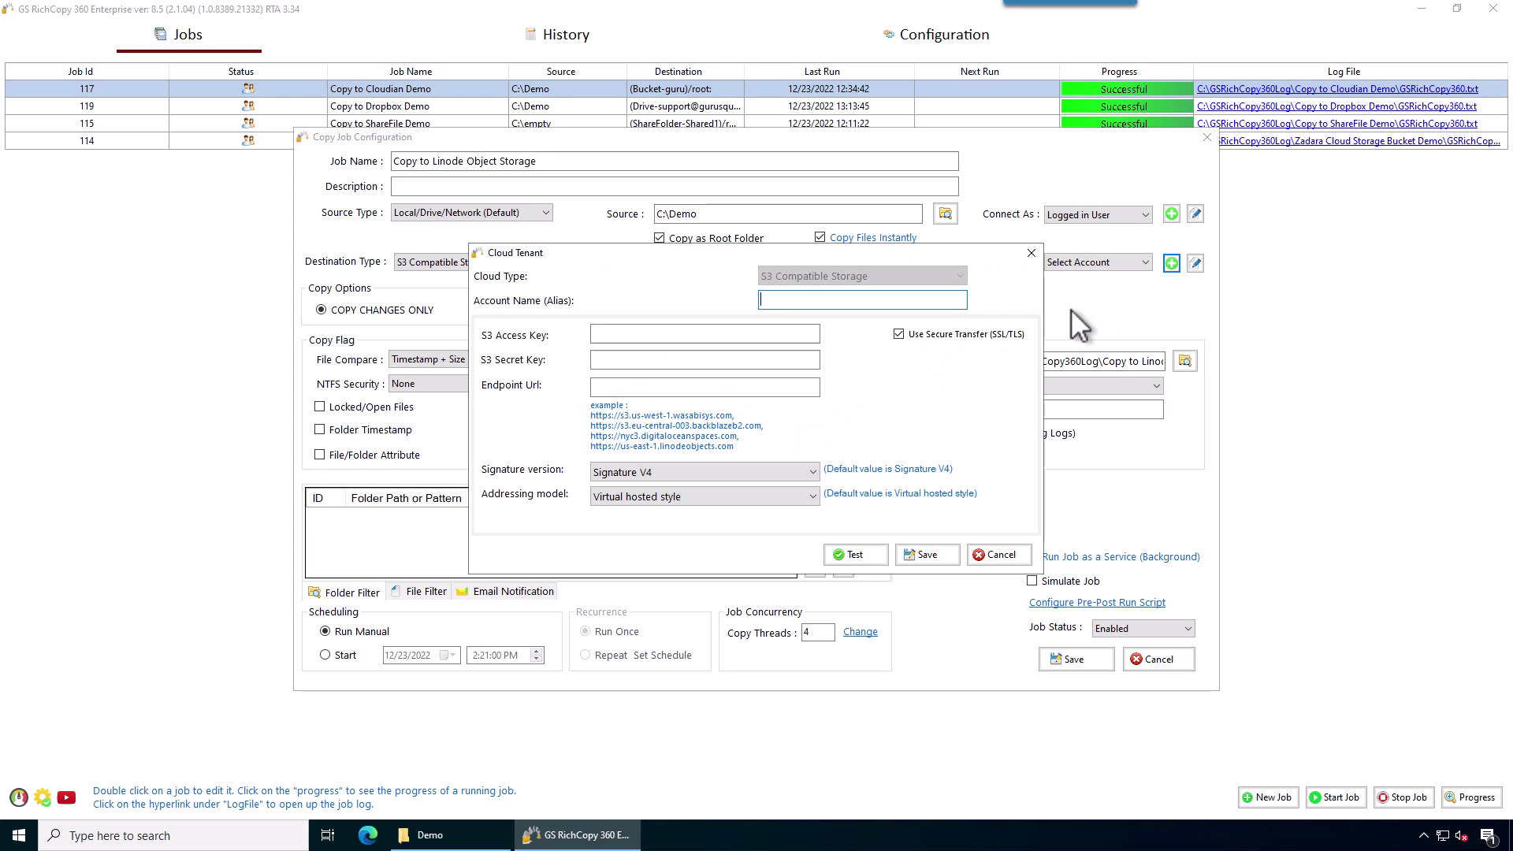
pyautogui.write('Linode')
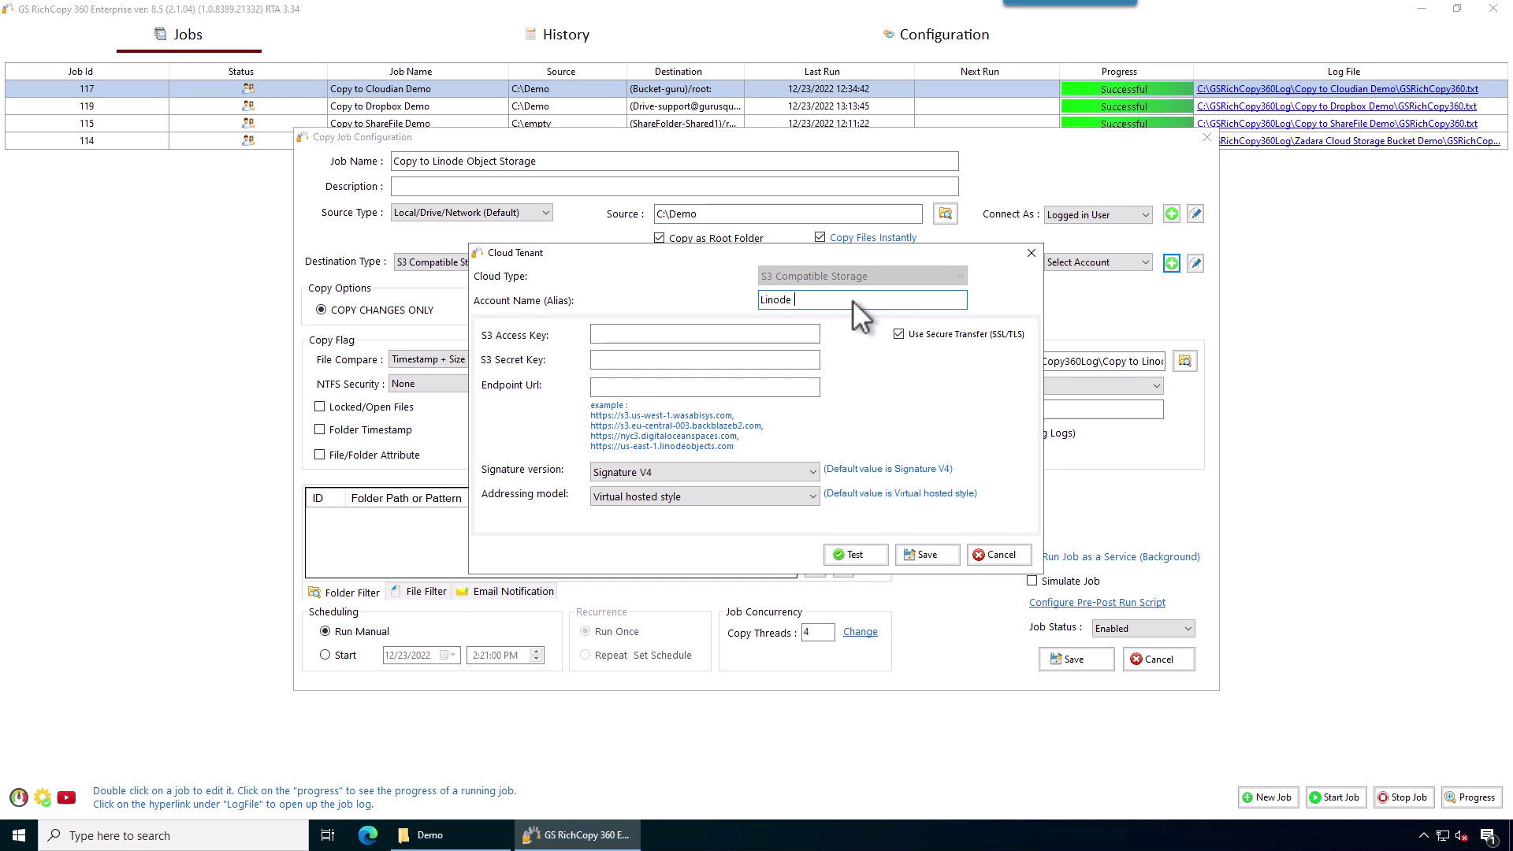
pyautogui.write(' Account')
pyautogui.click(679, 333)
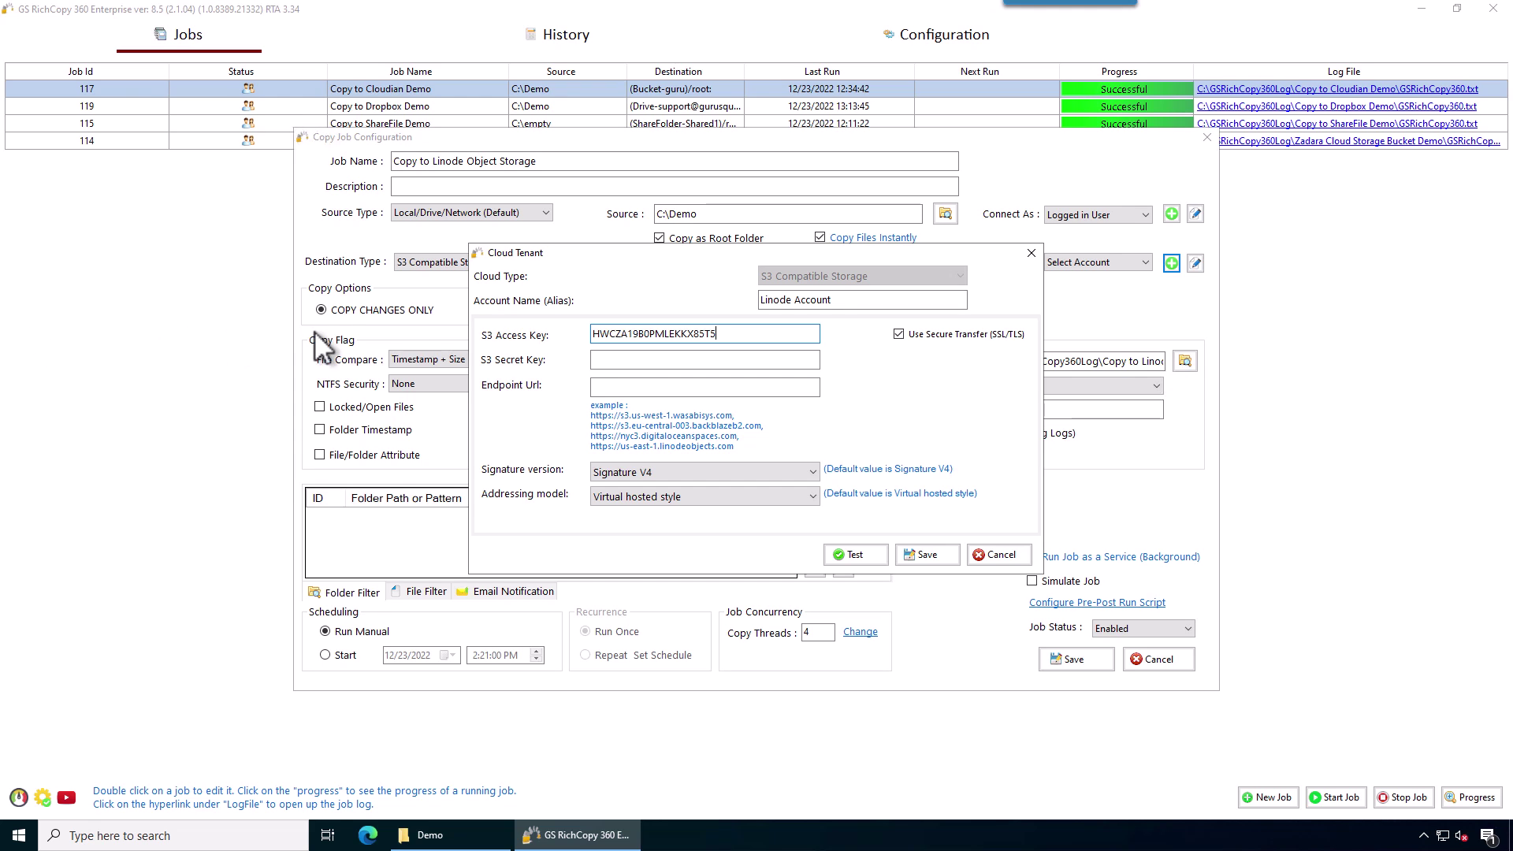
pyautogui.click(624, 361)
pyautogui.hotkey('ctrl', 'v')
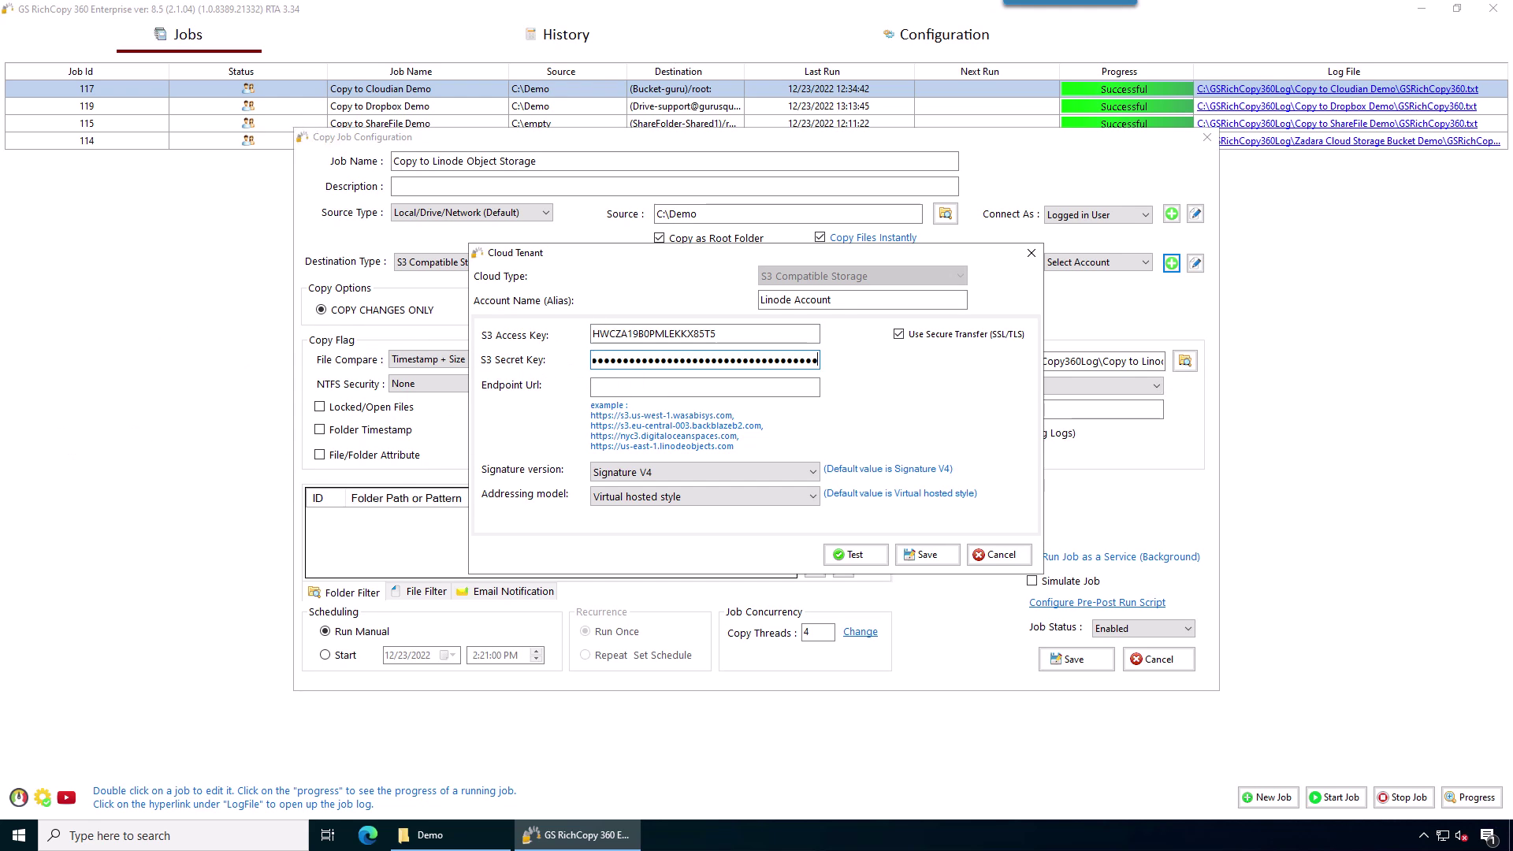
pyautogui.click(667, 392)
pyautogui.write('us-east-1.linodeobjects.com')
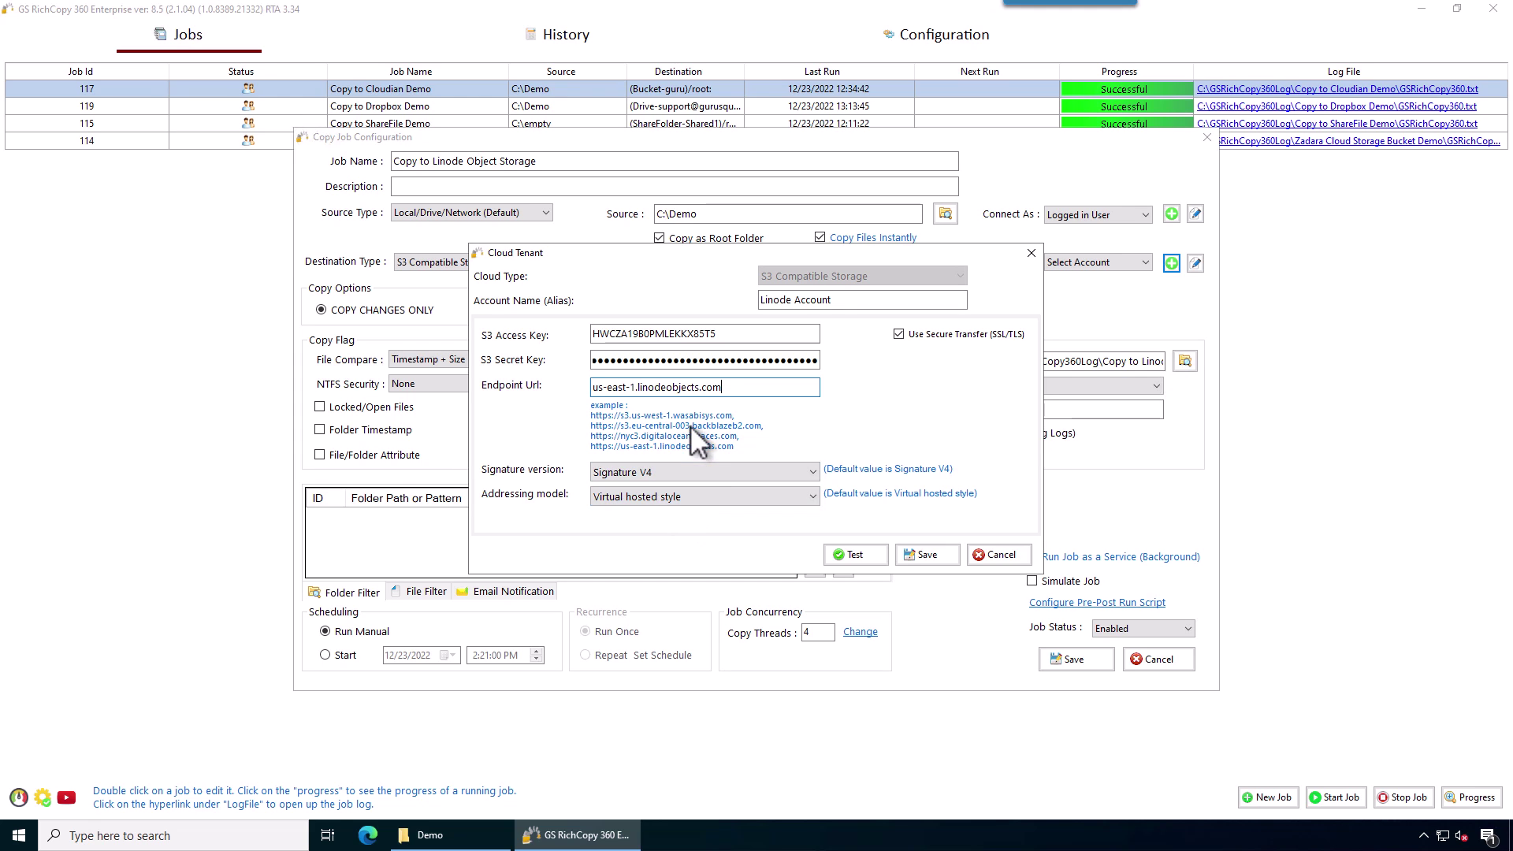
pyautogui.click(876, 555)
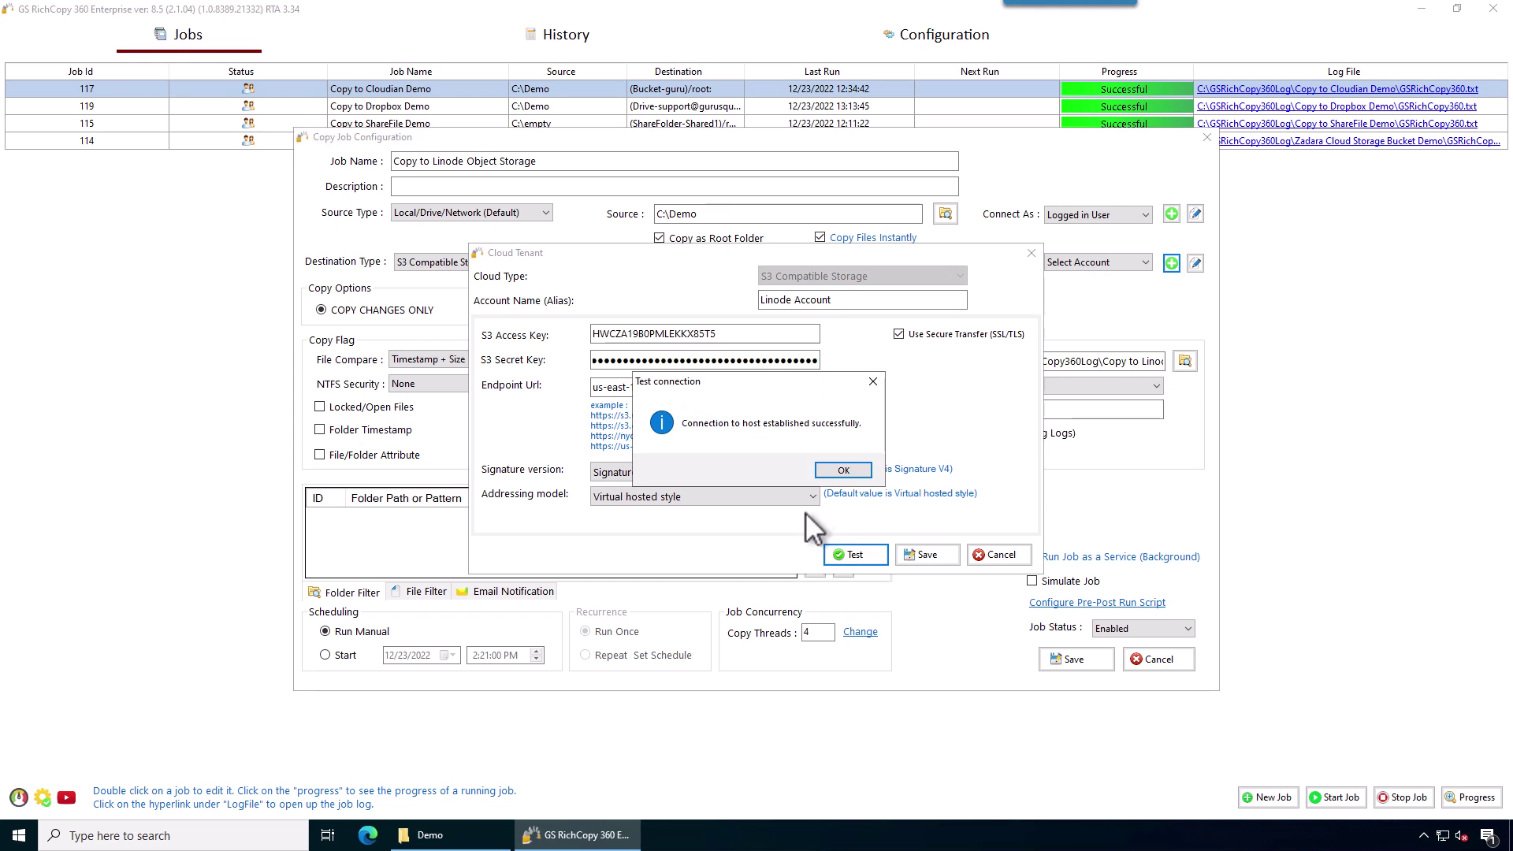
pyautogui.click(849, 466)
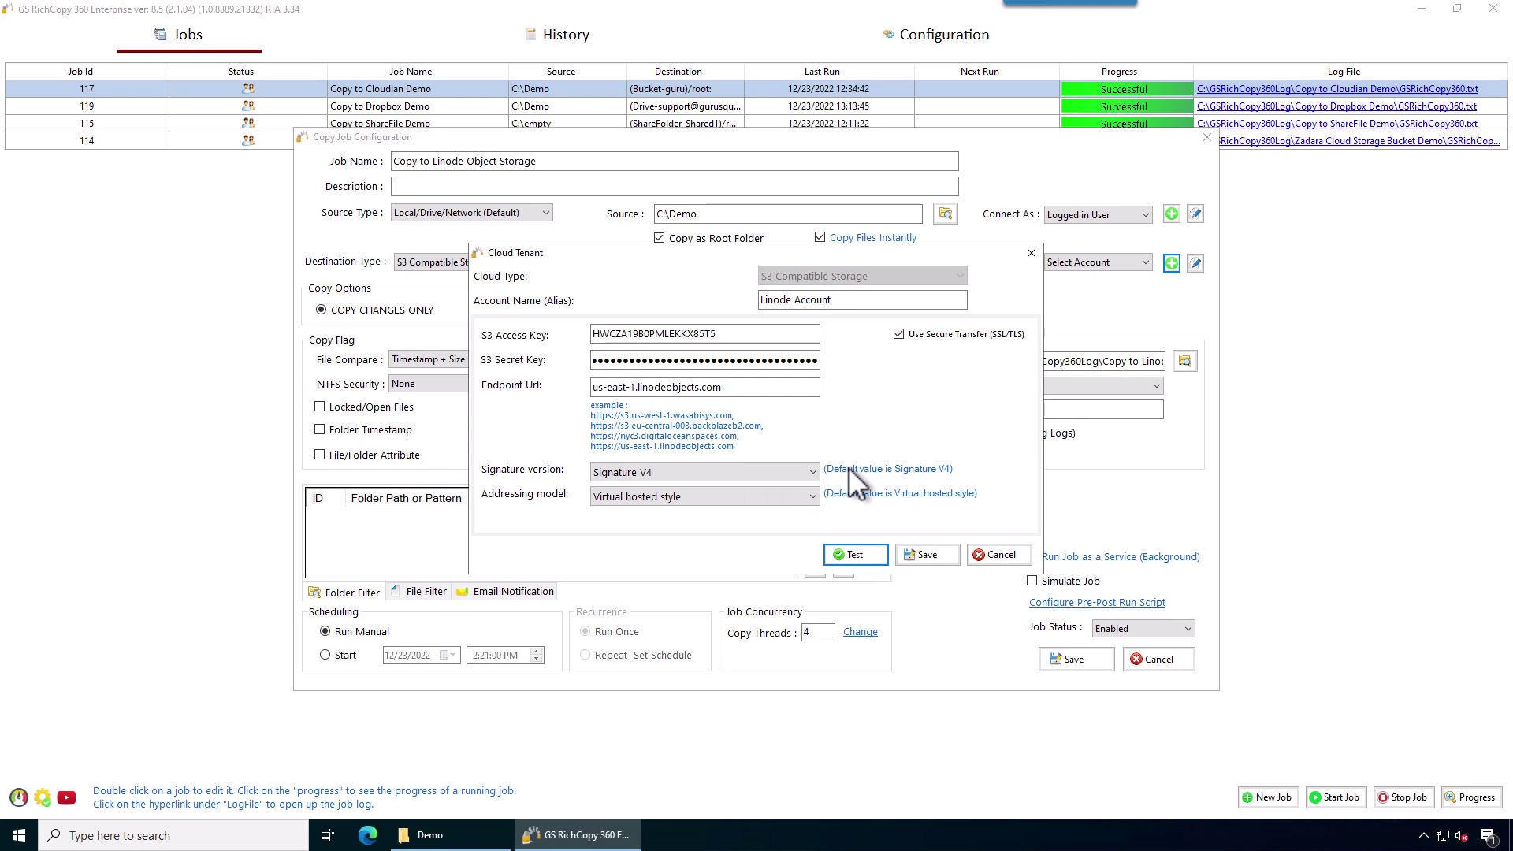
pyautogui.click(937, 555)
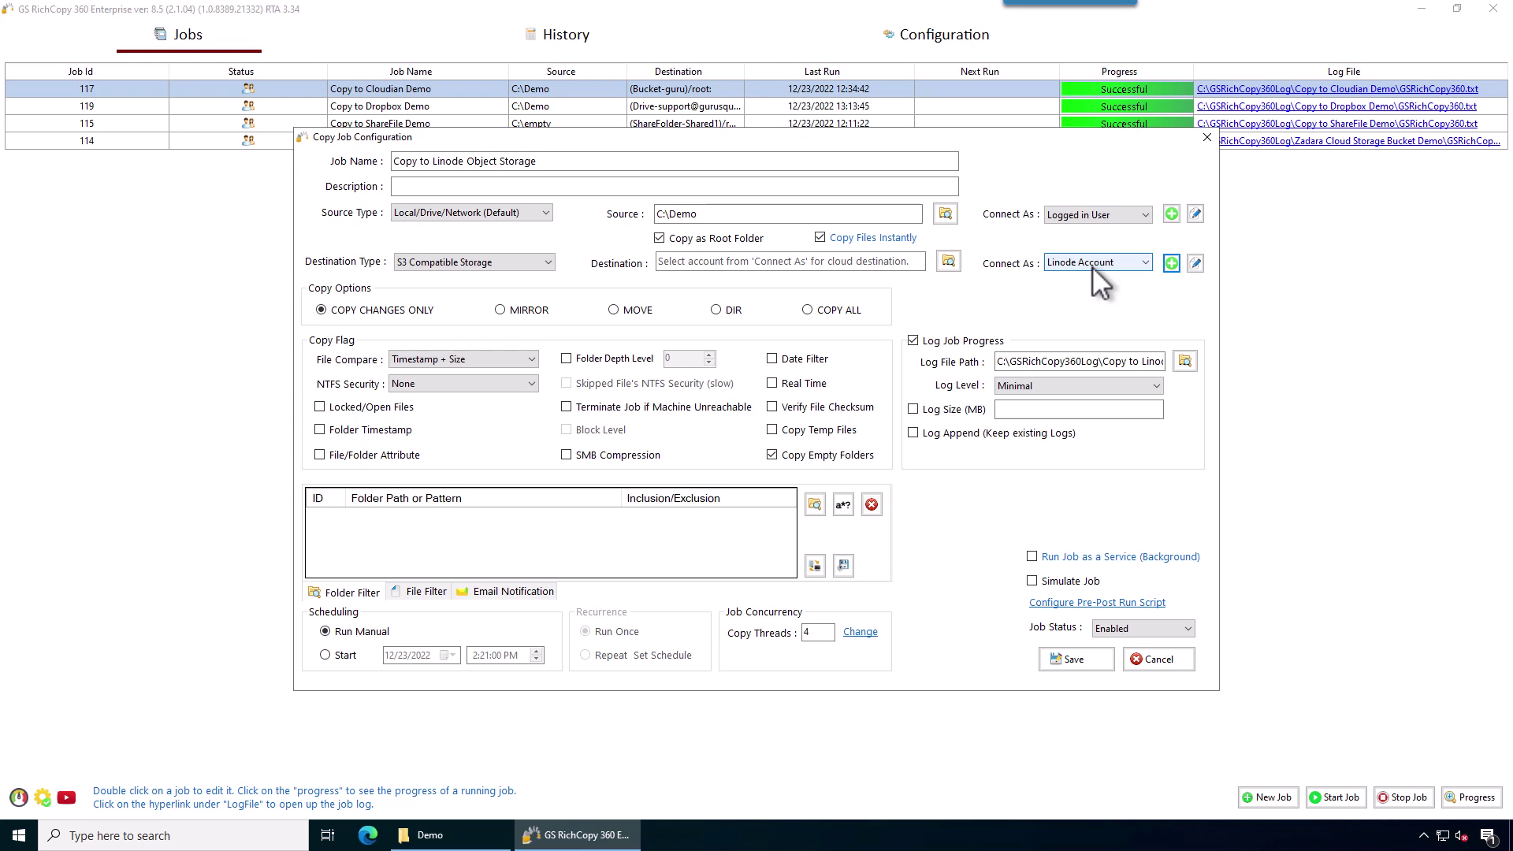
# - Point the job's destination at the root of bucket gsdemobucket1
pyautogui.click(950, 263)
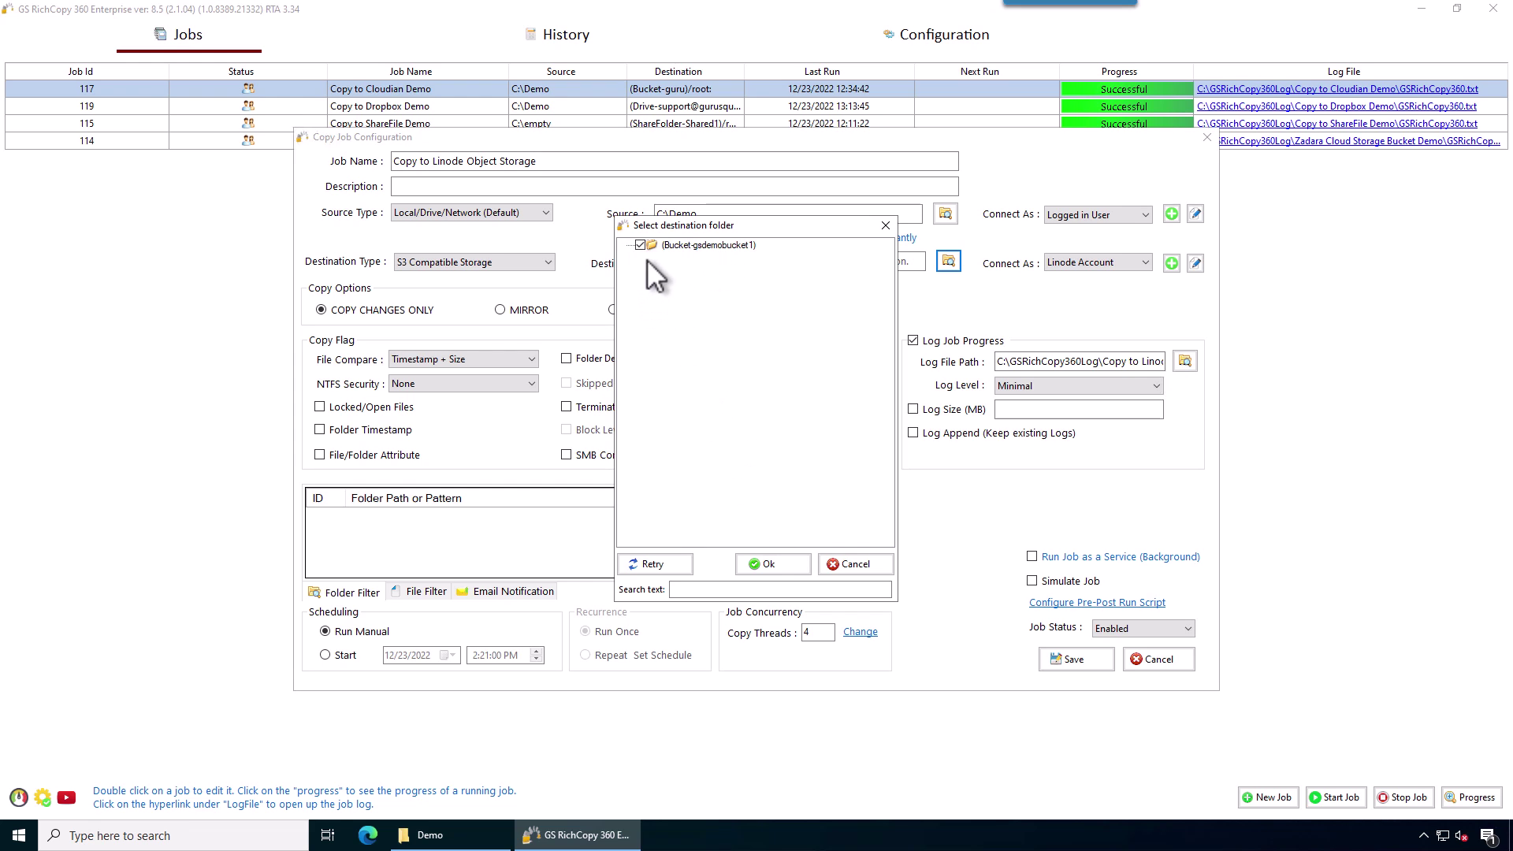
pyautogui.click(774, 563)
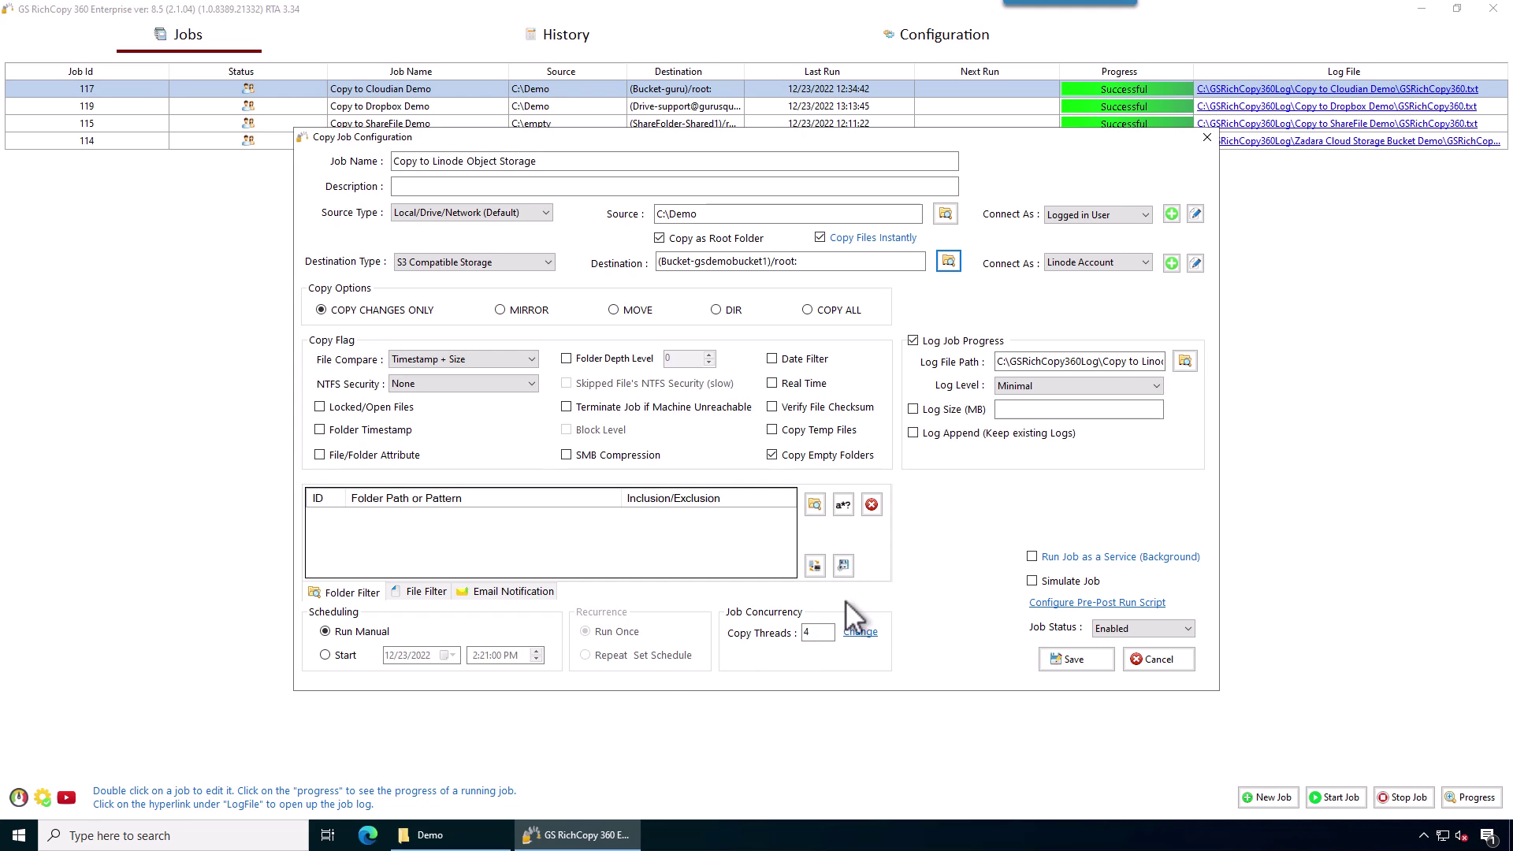
# - Confirm 4 copy threads and save the 'Copy to Linode Object Storage' job as job 121
pyautogui.moveTo(1046, 562)
pyautogui.click(811, 635)
pyautogui.moveTo(832, 635); pyautogui.dragTo(741, 631)
pyautogui.click(1077, 664)
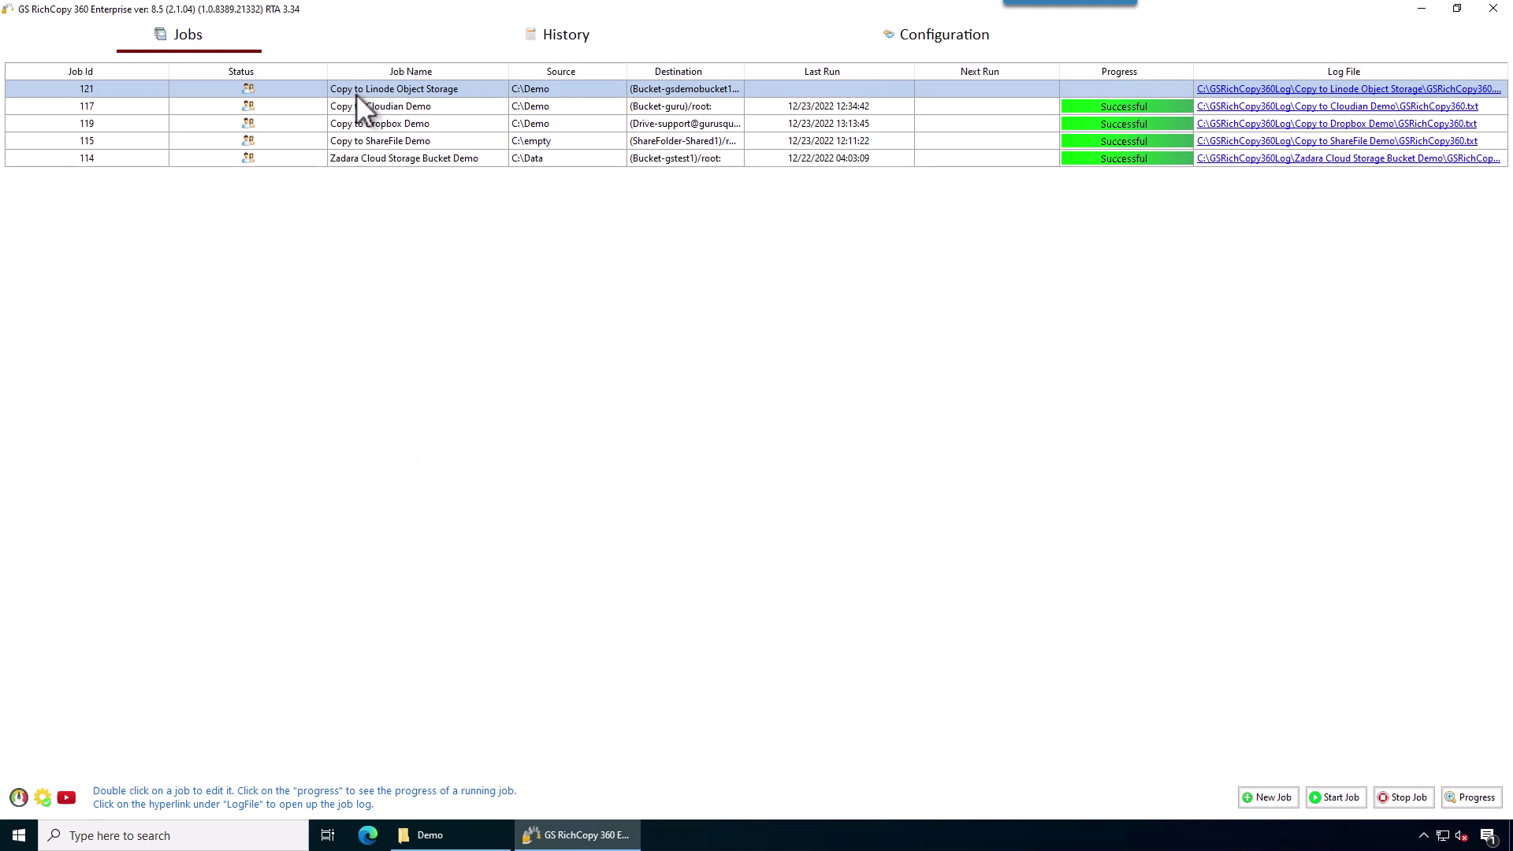
# - Start job 121 and view its run details: 33 files (448 MB) copied successfully
pyautogui.rightClick(432, 88)
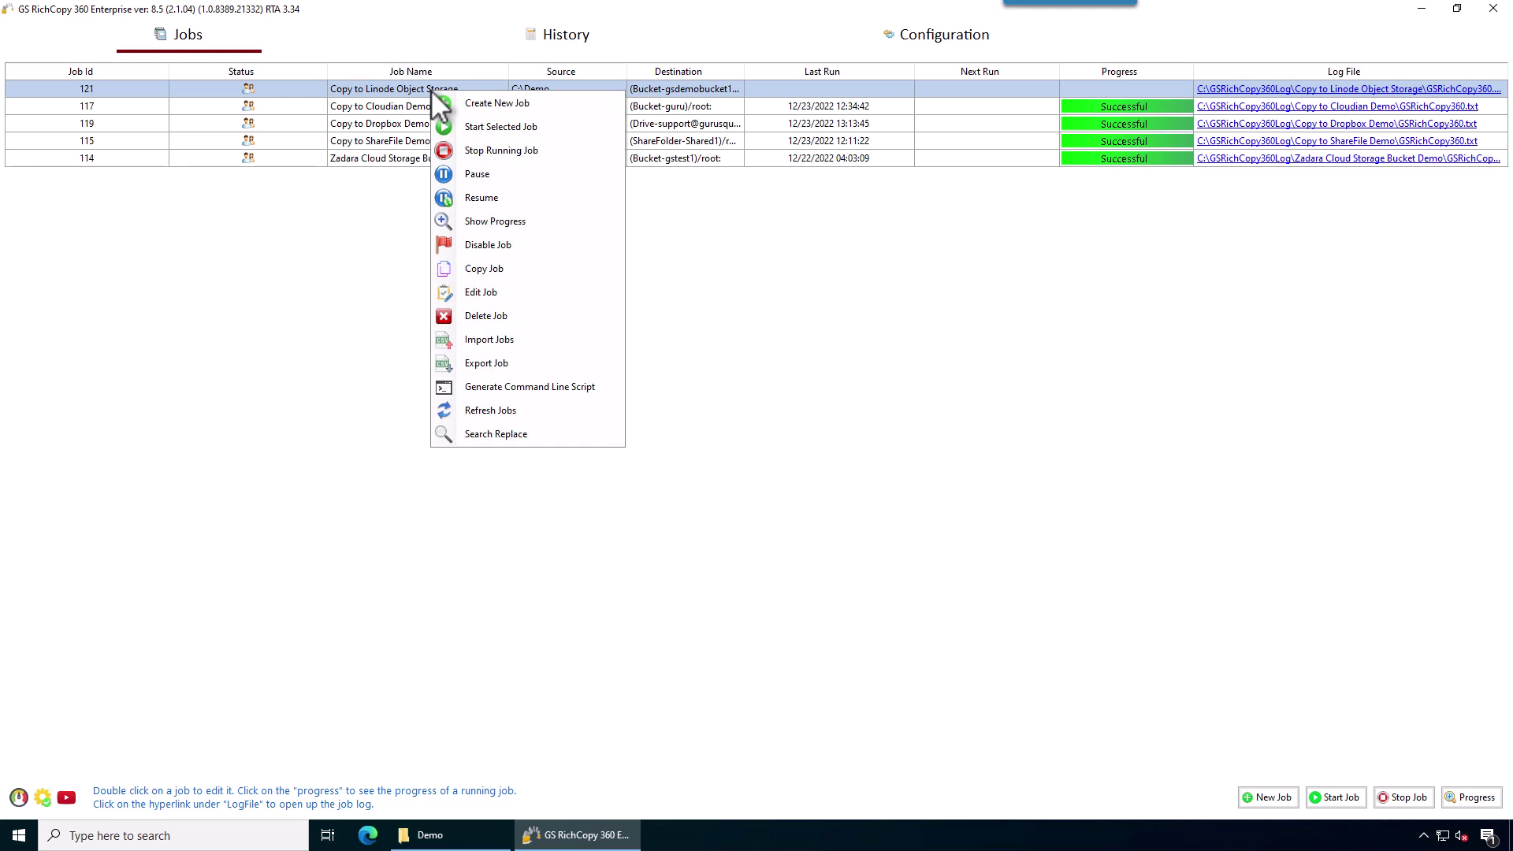
pyautogui.click(490, 126)
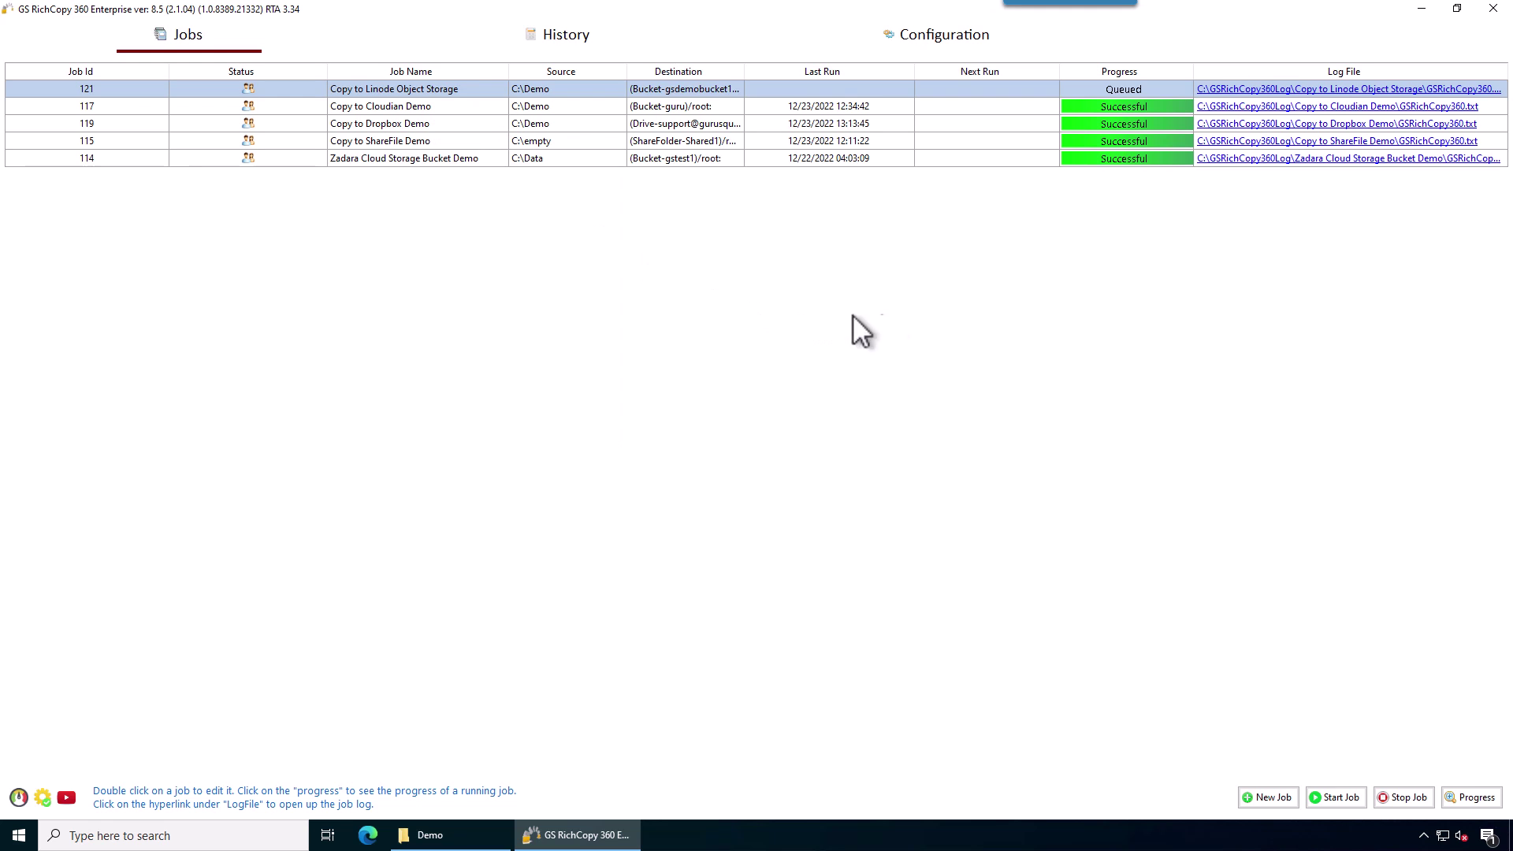
pyautogui.click(1124, 88)
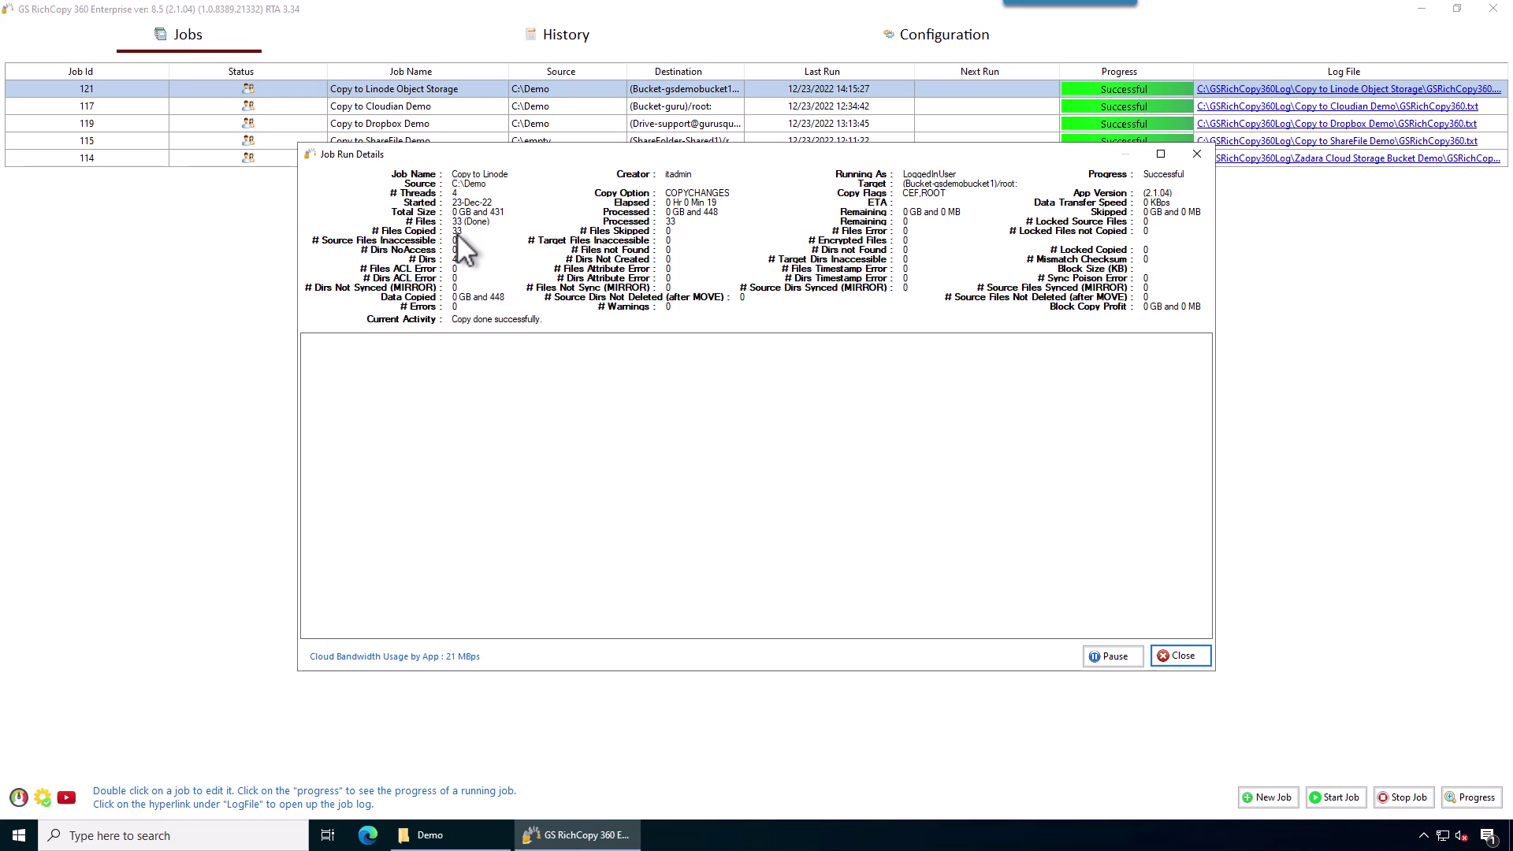
# - Close the Job Run Details dialog, returning to the Jobs list with job 121 Successful
pyautogui.click(1180, 656)
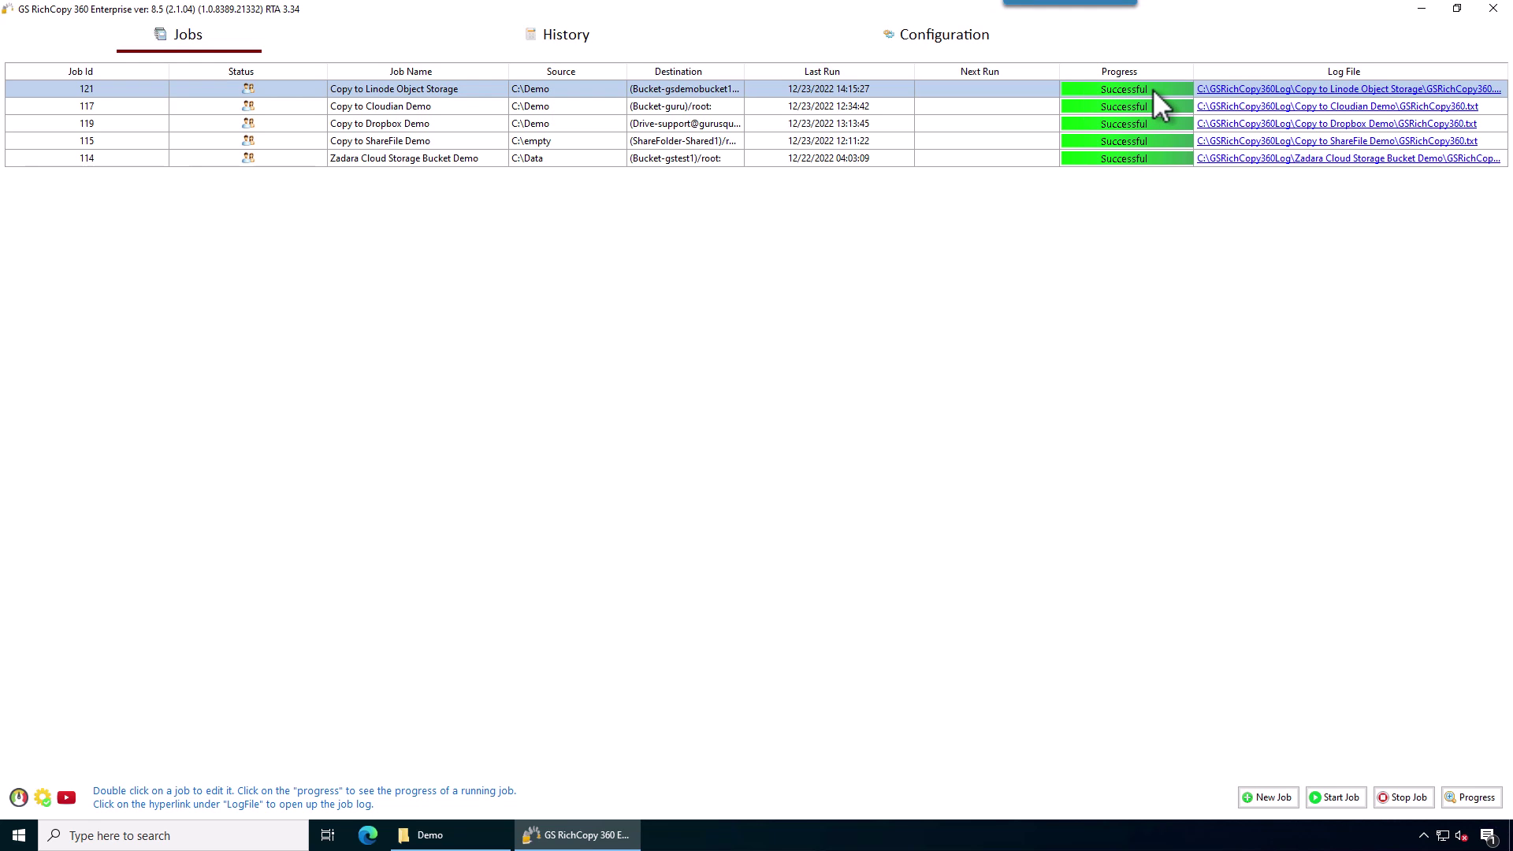
# - Open job 121's log, confirm 33 files copied with an empty Errors section, and close it
pyautogui.click(1222, 87)
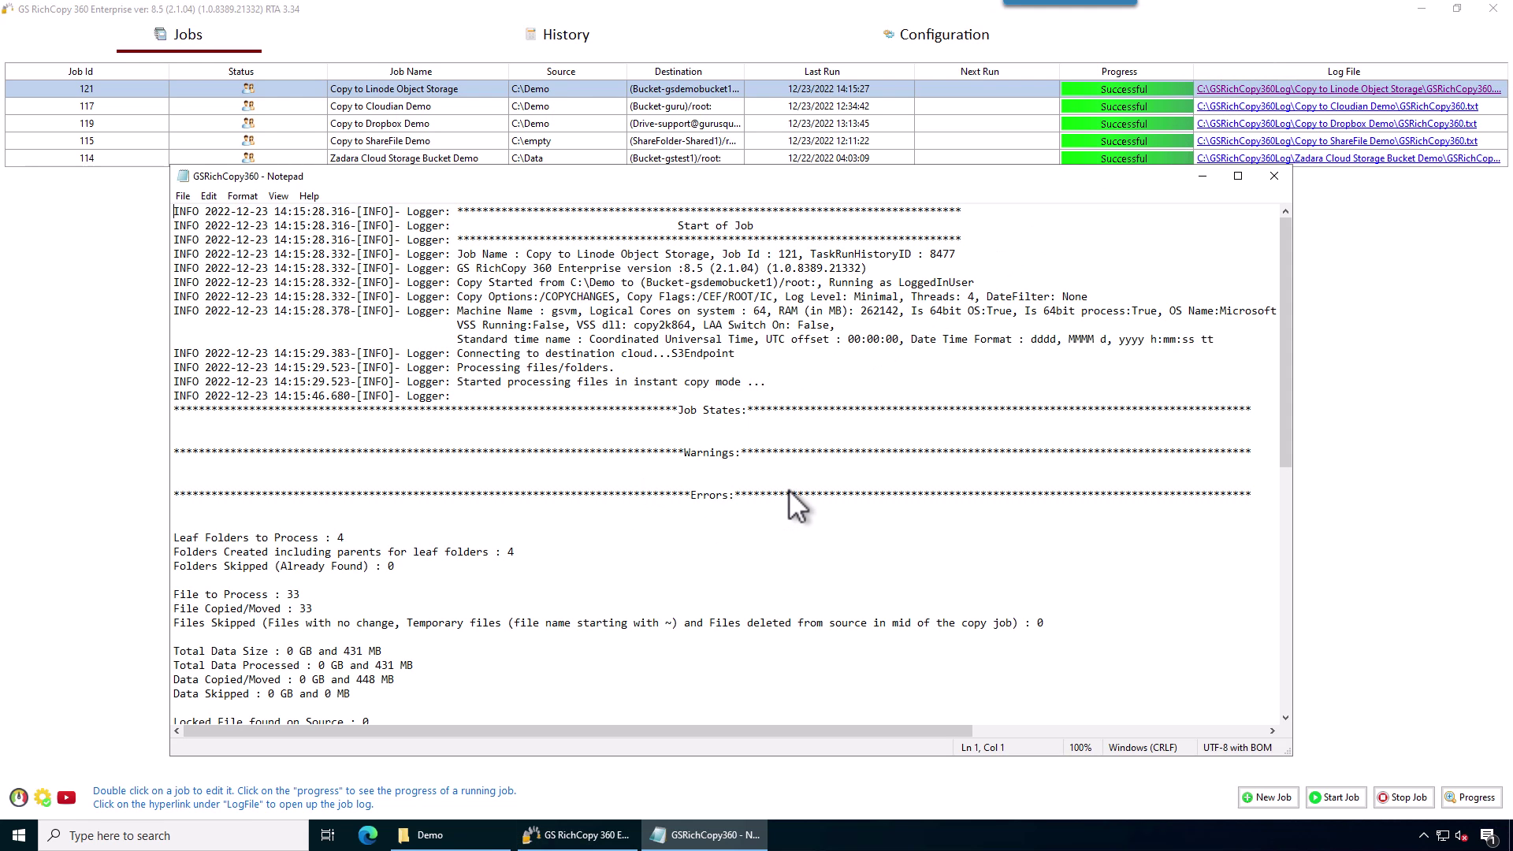
pyautogui.moveTo(786, 495); pyautogui.dragTo(666, 495)
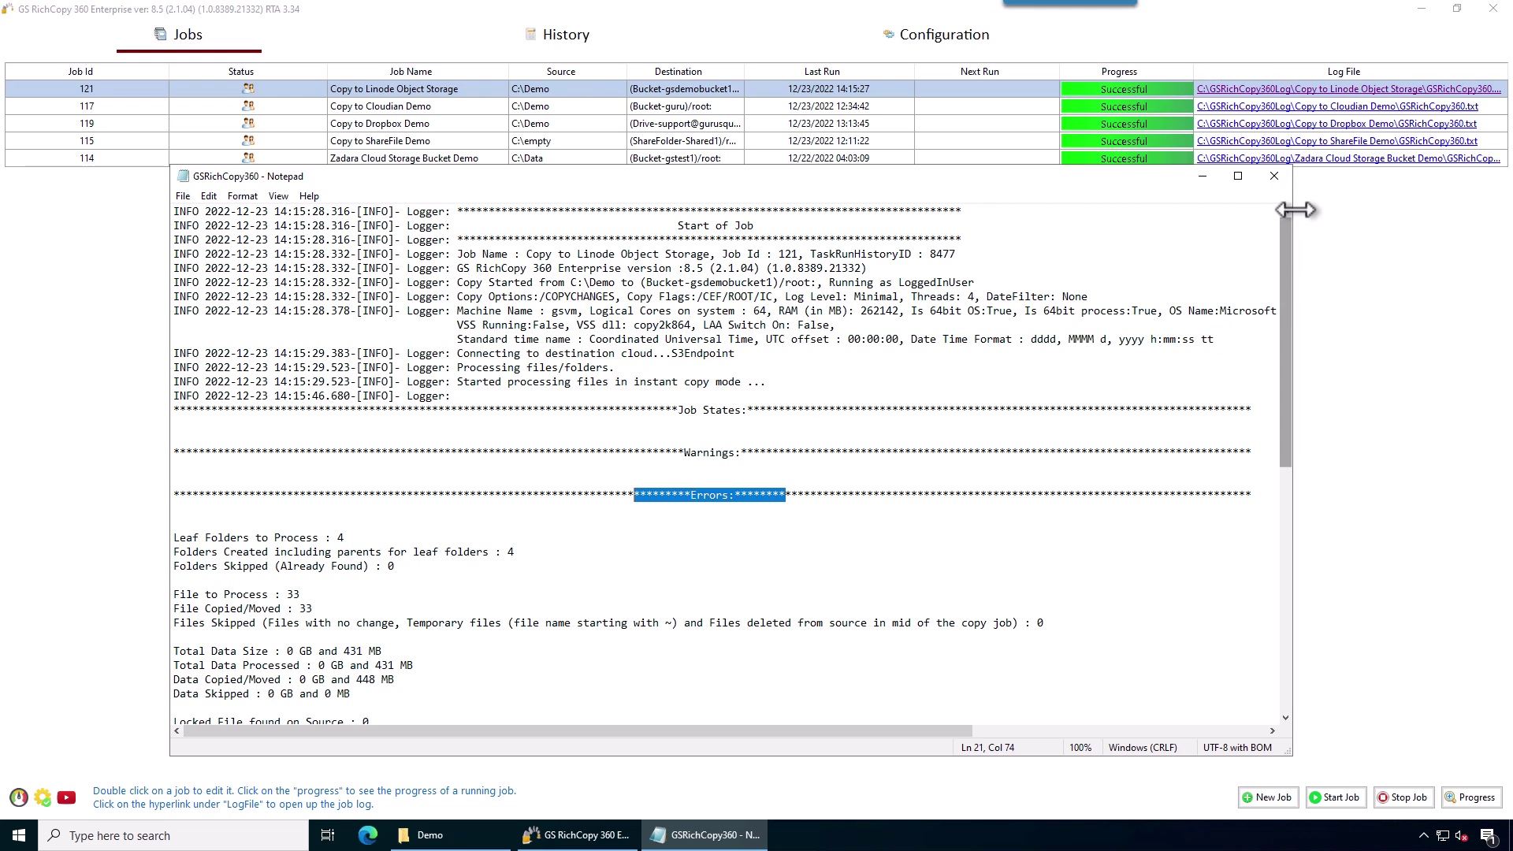
pyautogui.click(1275, 177)
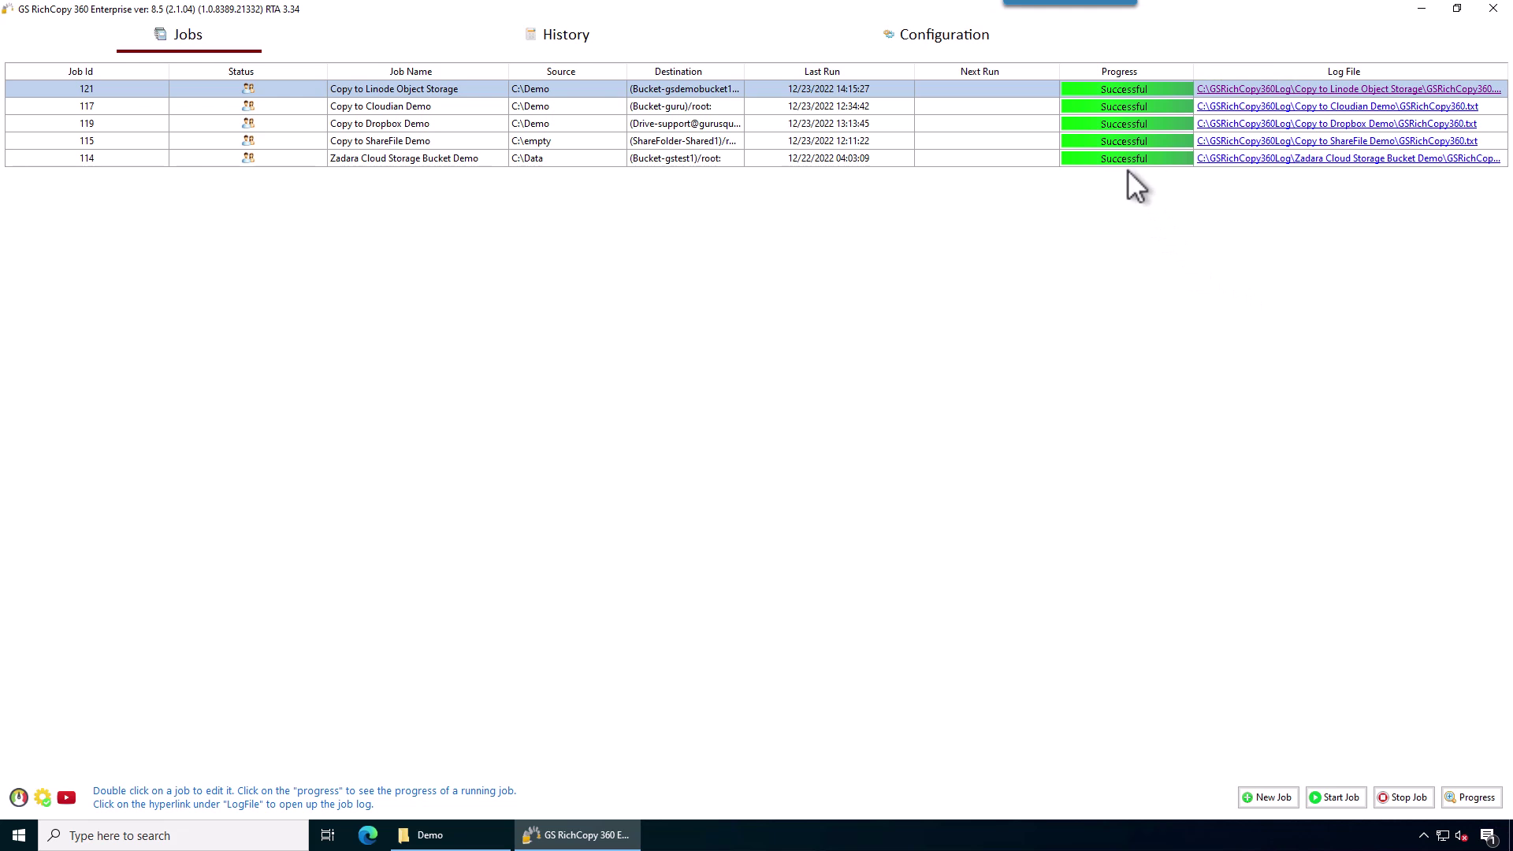
pyautogui.doubleClick(834, 91)
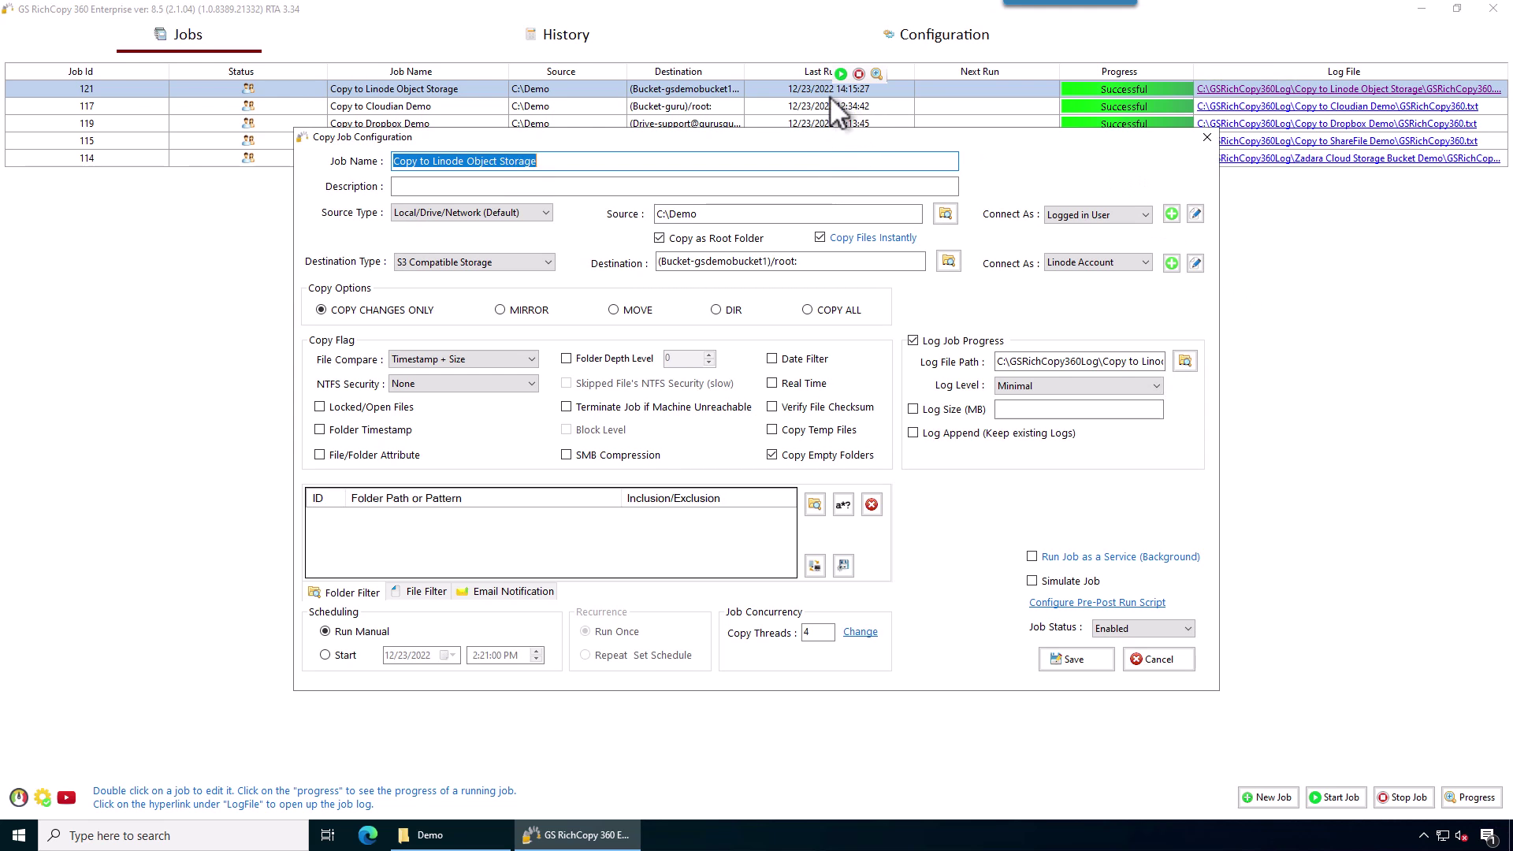
pyautogui.click(493, 216)
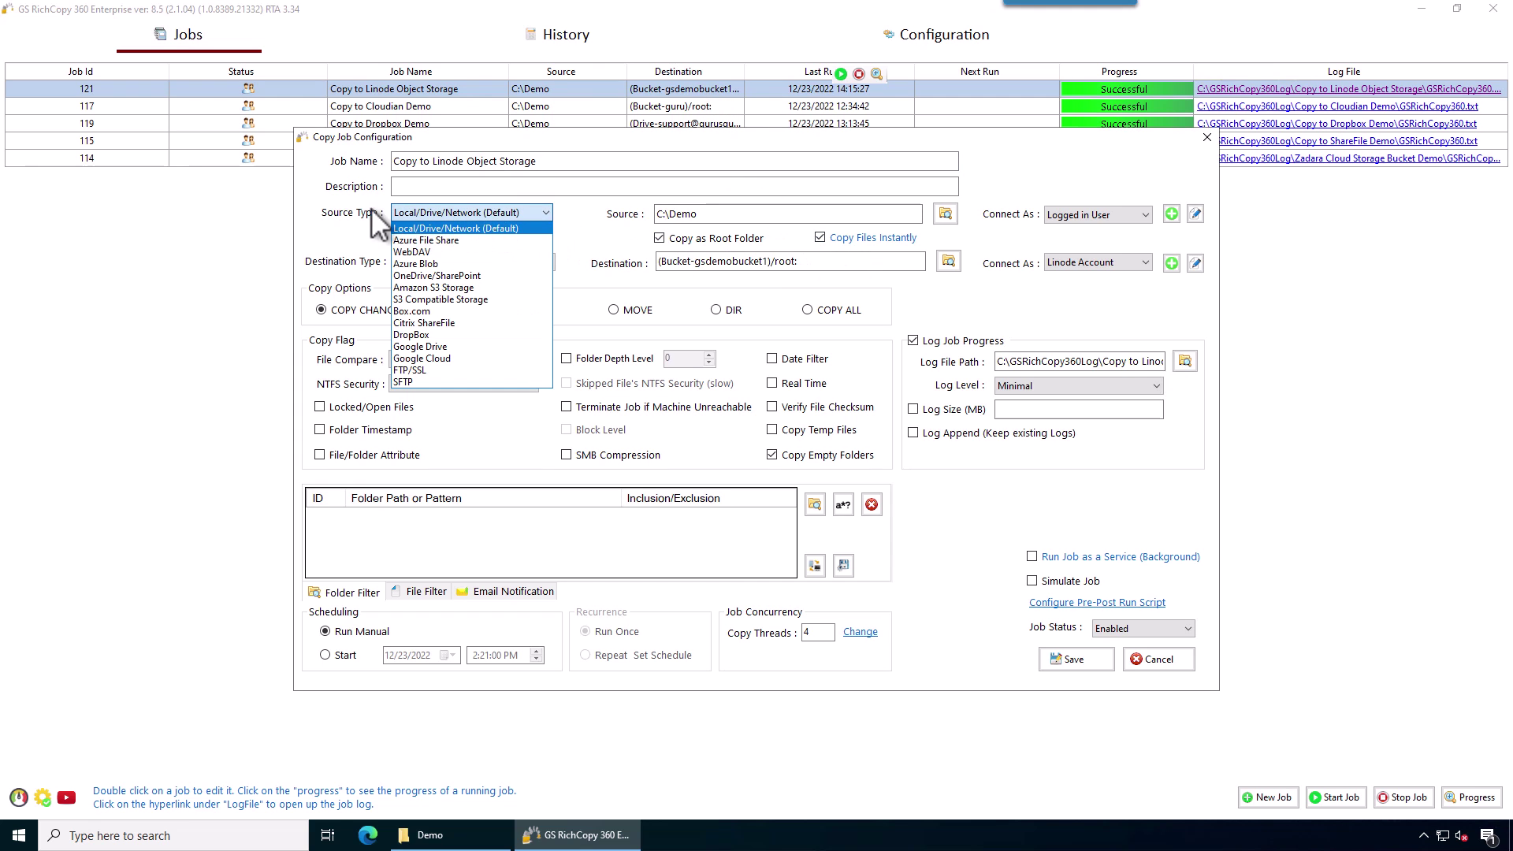
pyautogui.click(481, 300)
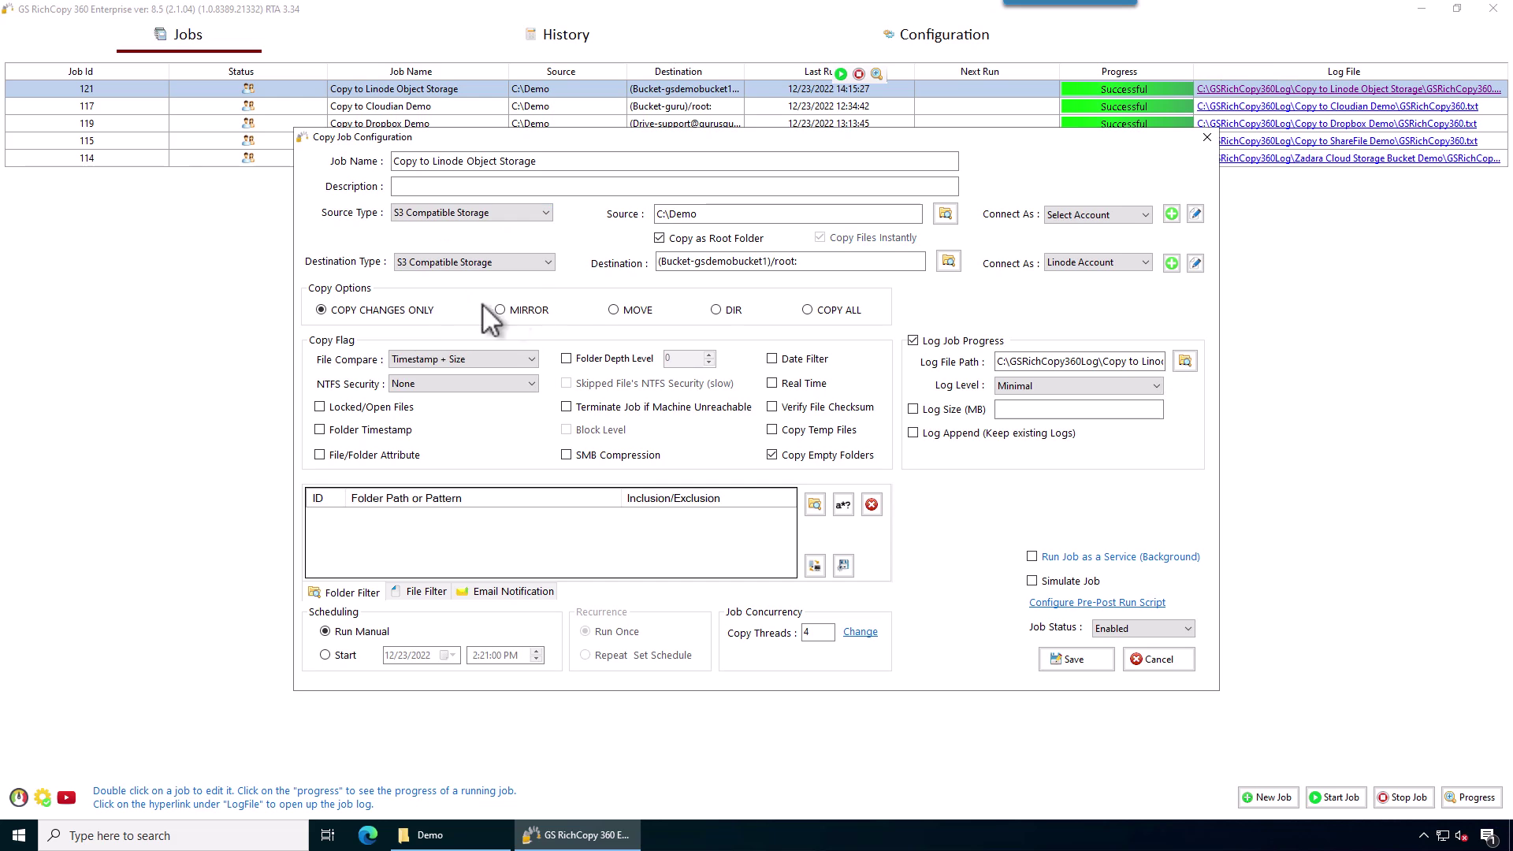
pyautogui.click(1110, 216)
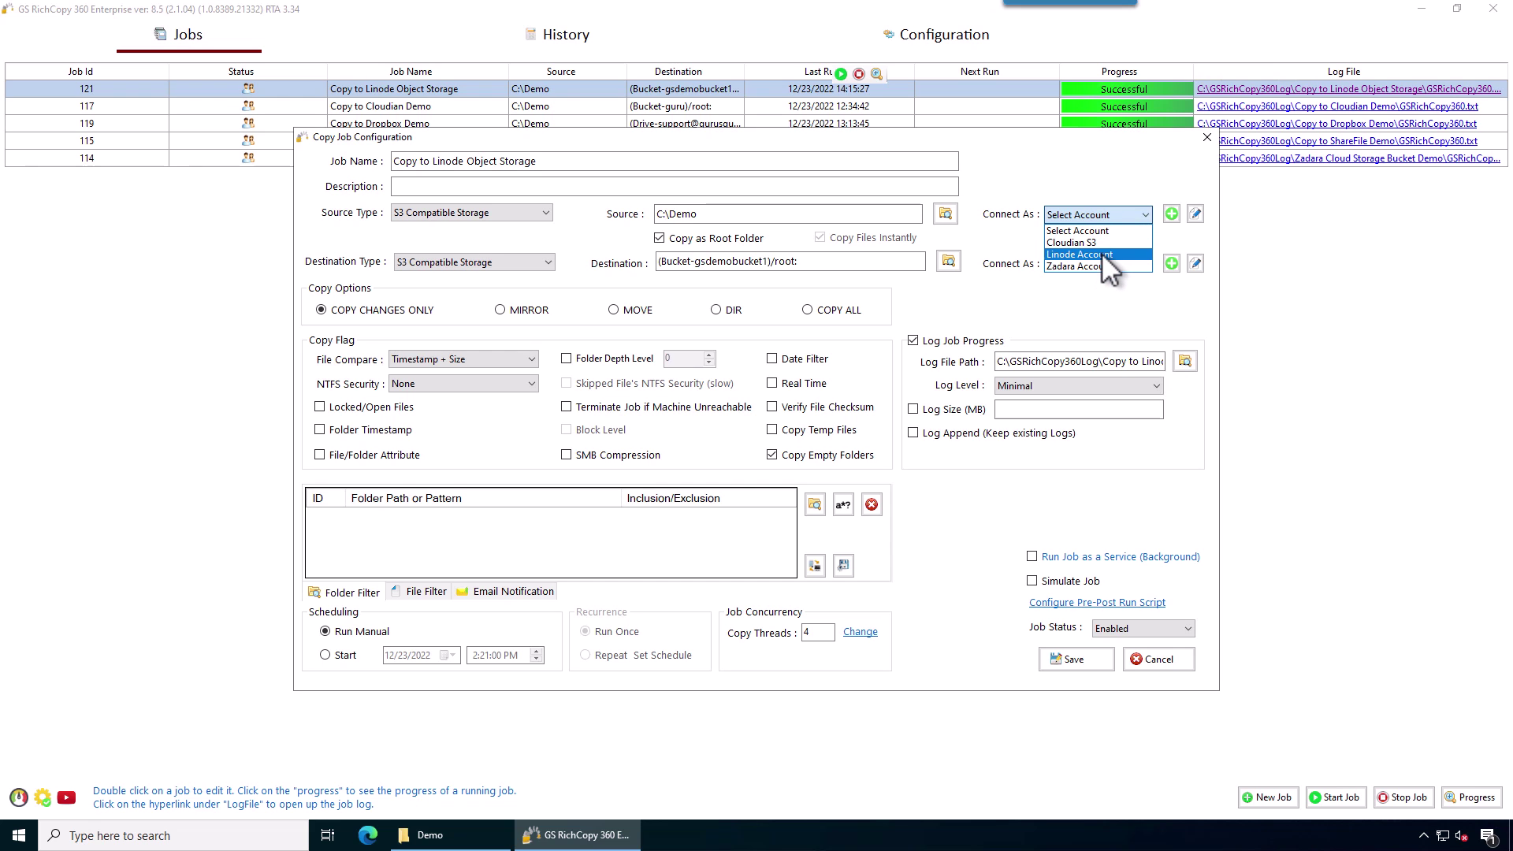
pyautogui.click(1100, 254)
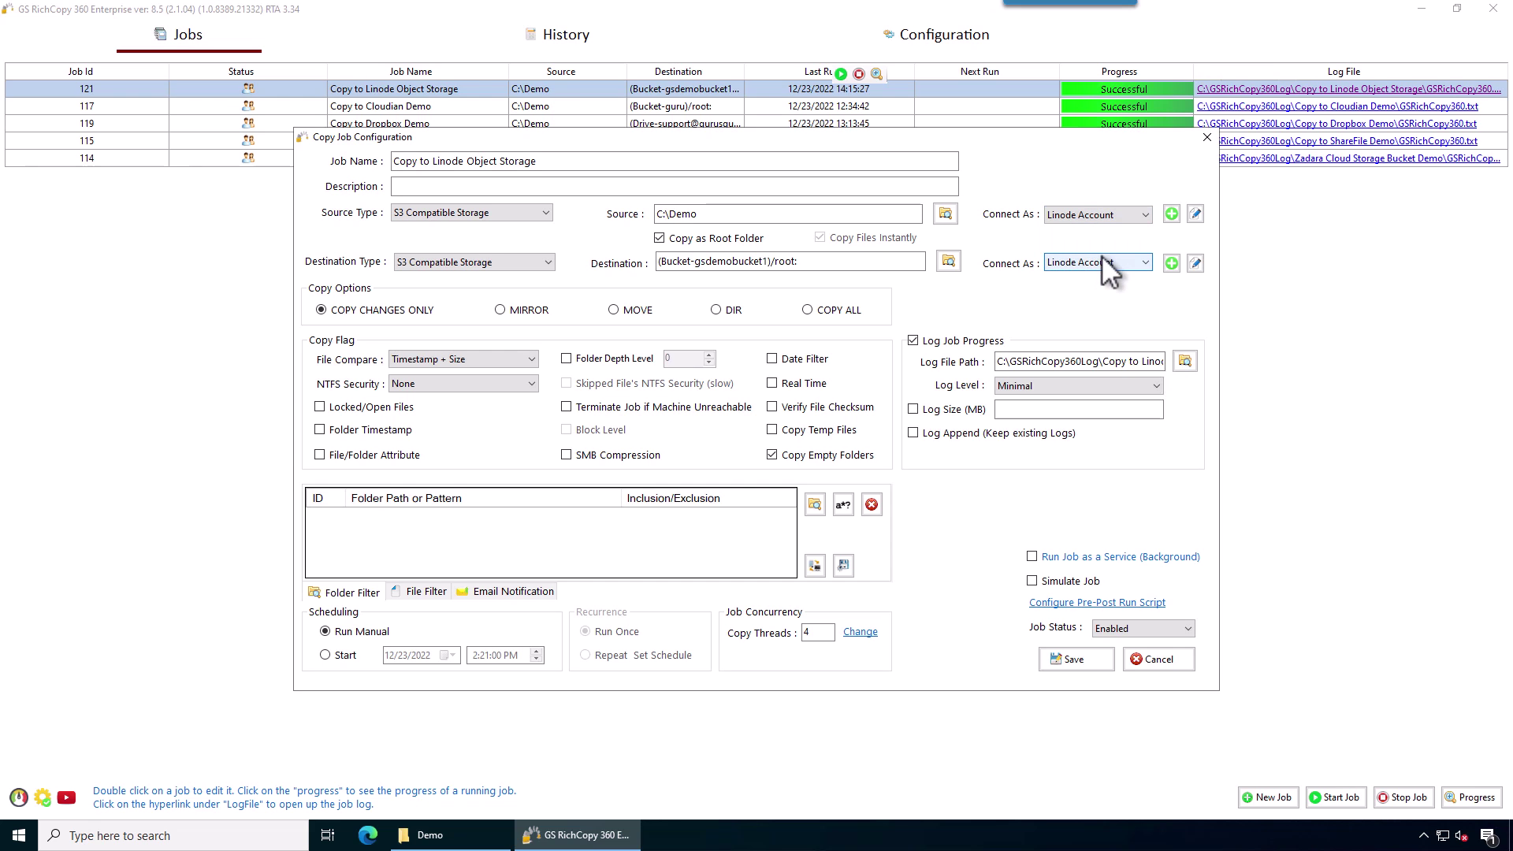
pyautogui.click(946, 215)
pyautogui.click(627, 246)
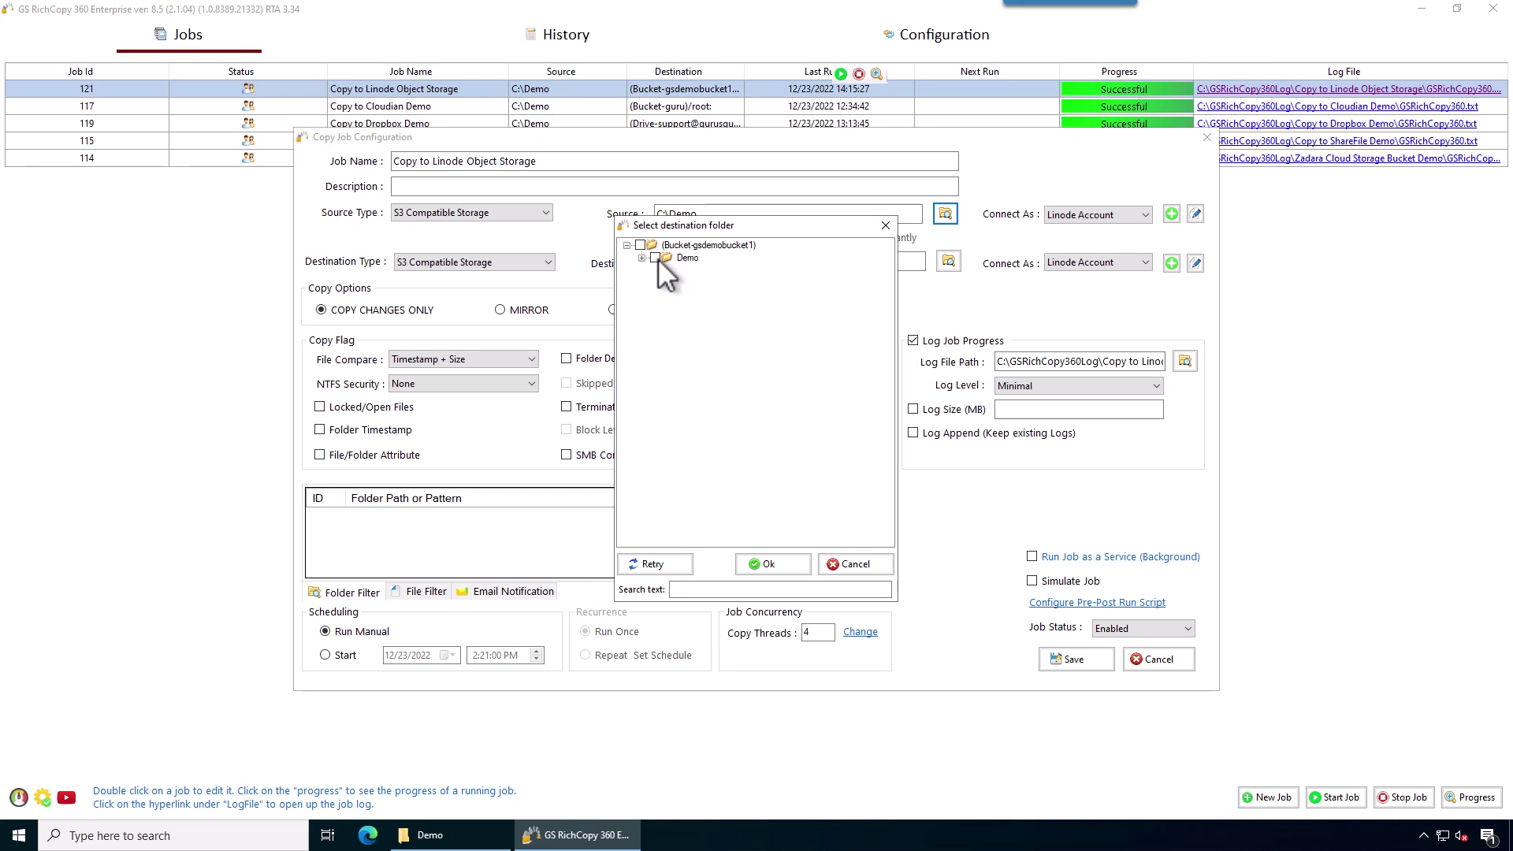
pyautogui.click(866, 567)
pyautogui.click(1160, 660)
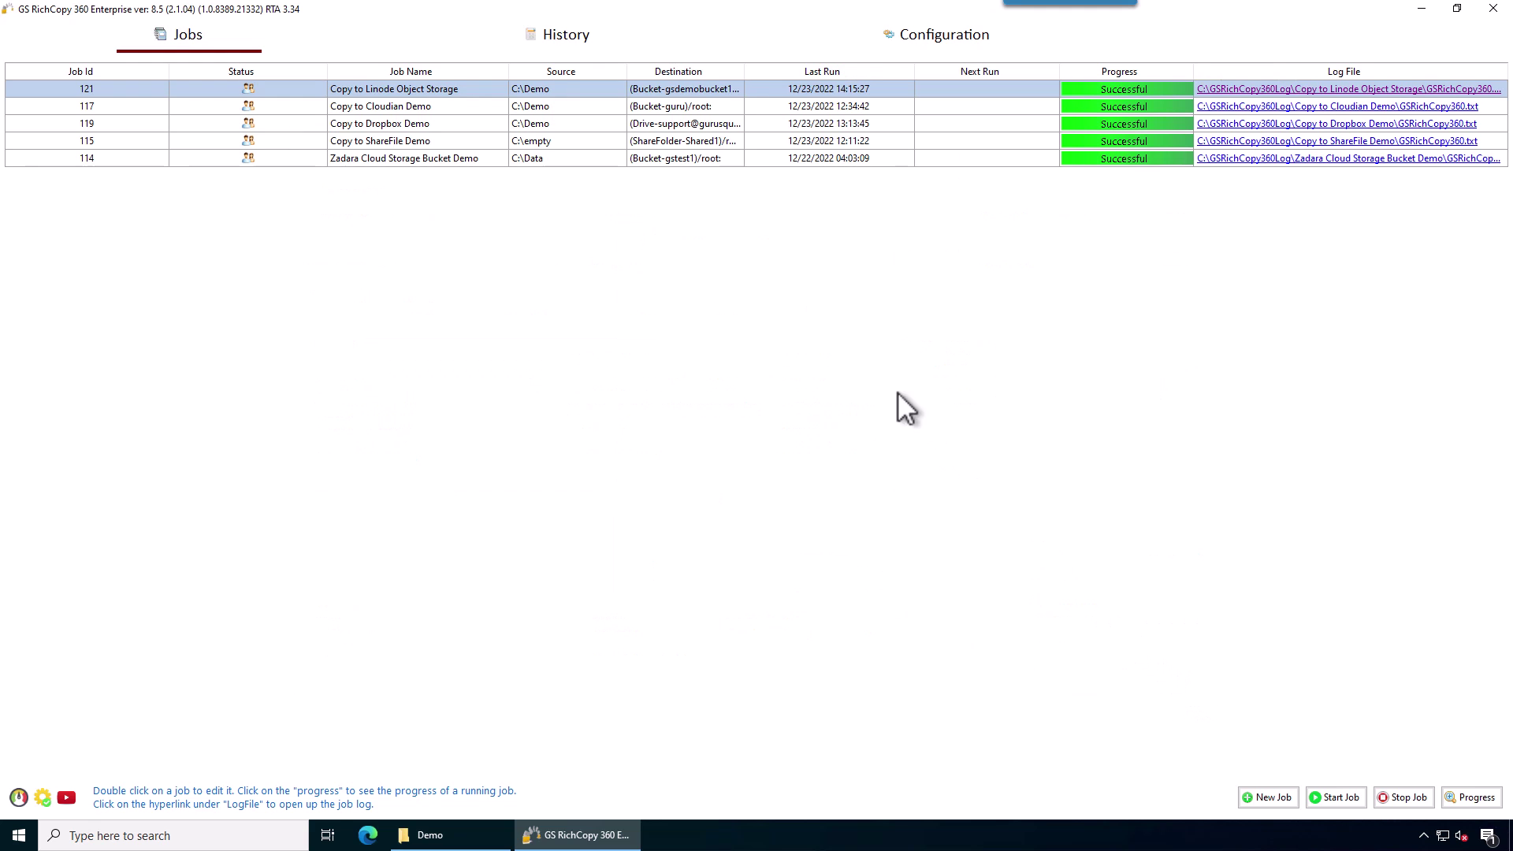